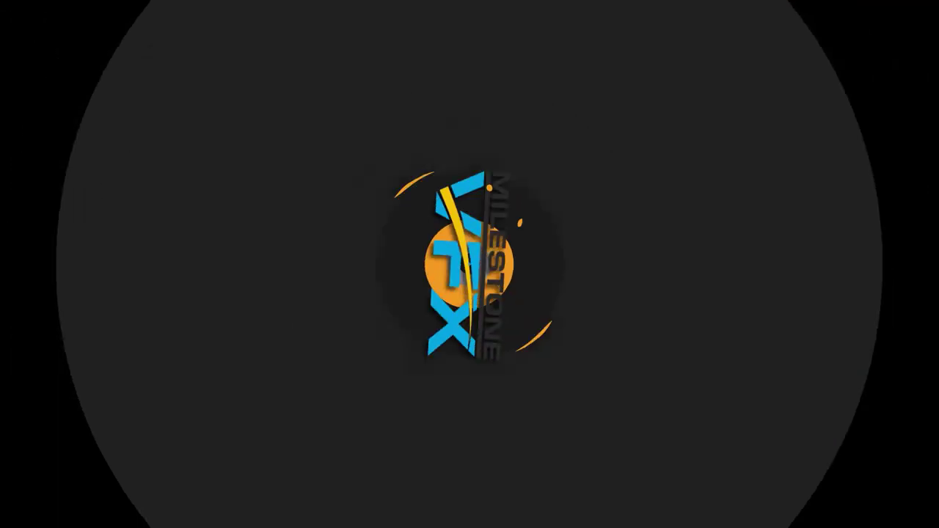
# Step: Create a new wide blank document from the Illustrator Home screen
pyautogui.press('Return')
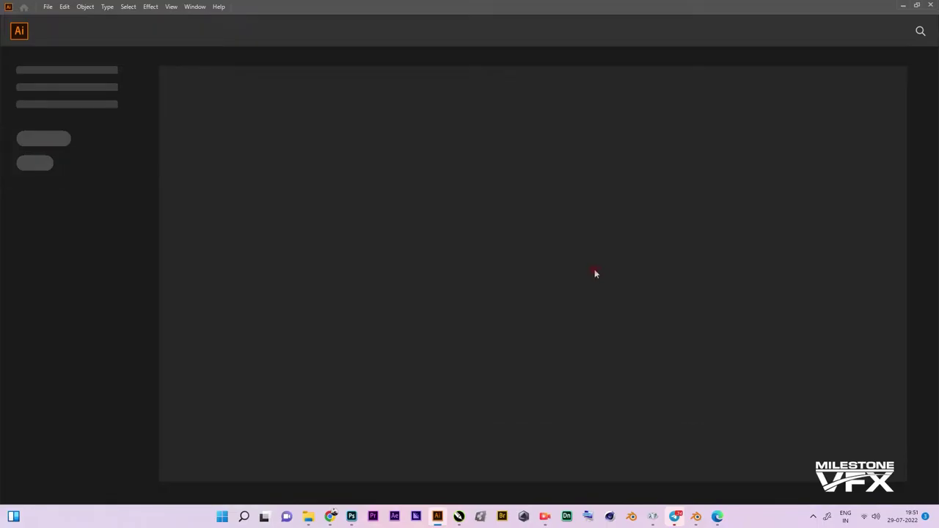
# Step: Add bleed around the artboard in Document Setup
pyautogui.hotkey('ctrl', 'alt', 'p')
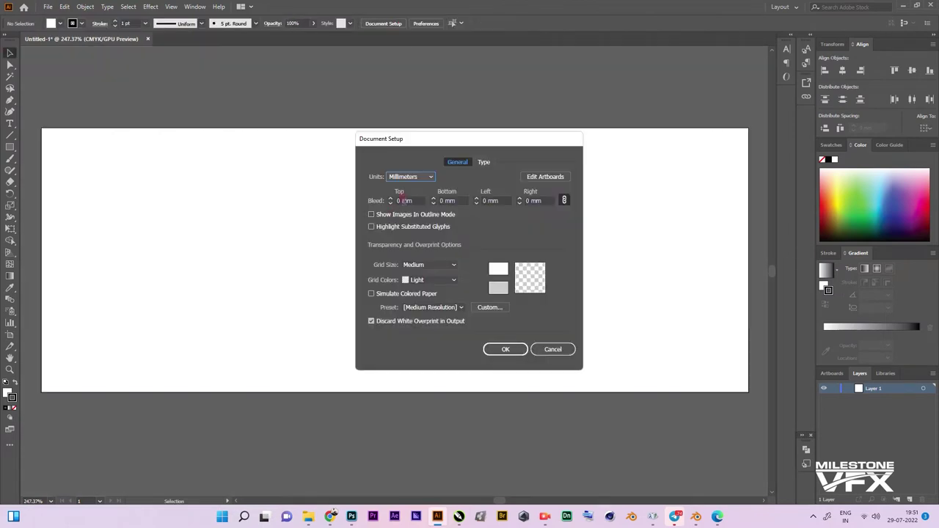
pyautogui.click(507, 349)
pyautogui.hotkey('ctrl', 'alt', 'p')
pyautogui.click(507, 349)
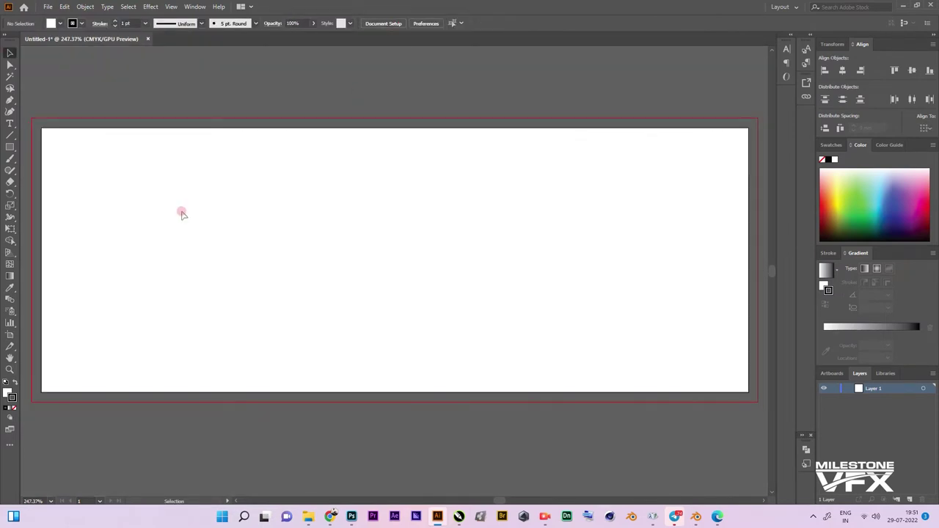
# Step: Draw a bleed-sized rectangle with a 0.5 pt outline and adjust its height
pyautogui.moveTo(31, 118); pyautogui.dragTo(758, 402)
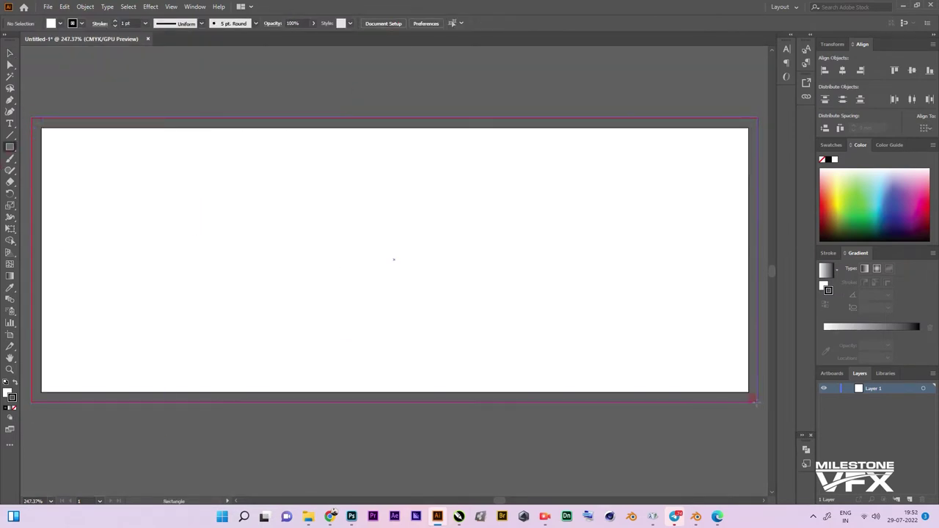
pyautogui.click(115, 25)
pyautogui.press('v')
pyautogui.click(335, 157)
pyautogui.moveTo(390, 118); pyautogui.dragTo(394, 117)
pyautogui.click(392, 107)
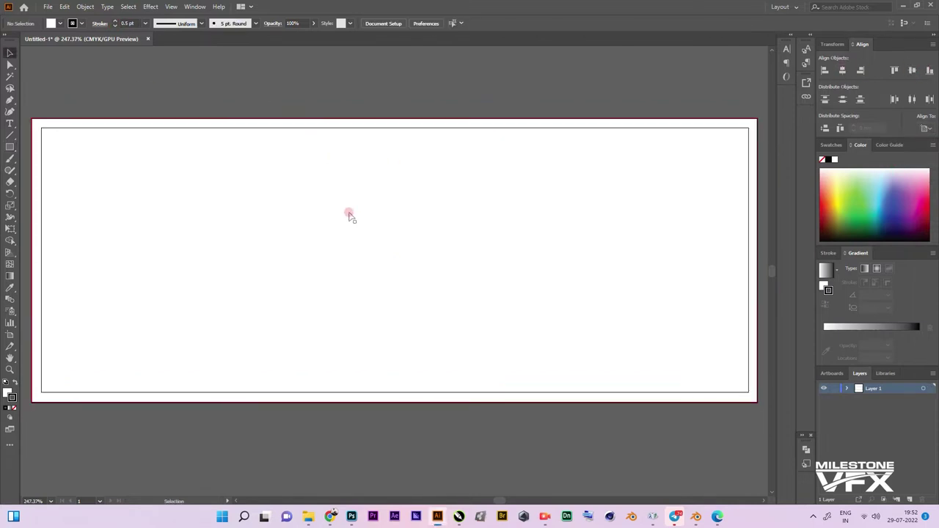
# Step: Show the rulers and zoom out to view the whole artboard
pyautogui.hotkey('ctrl', 'r')
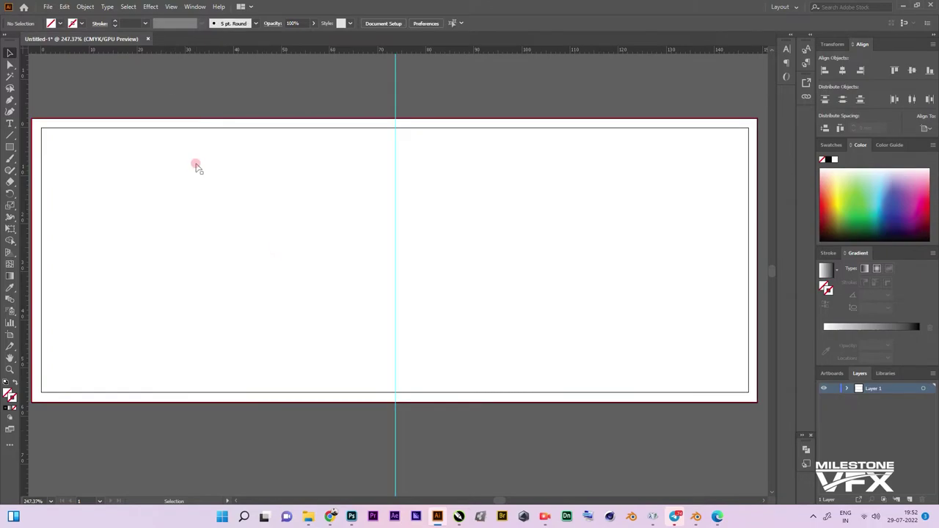
pyautogui.hotkey('ctrl', '-')
pyautogui.hotkey('ctrl', 'shift', 'n')
pyautogui.press('Escape')
# Step: Draw a maroon band across the label's bottom and duplicate it into a thin stripe above
pyautogui.press('m')
pyautogui.moveTo(100, 319); pyautogui.dragTo(682, 373)
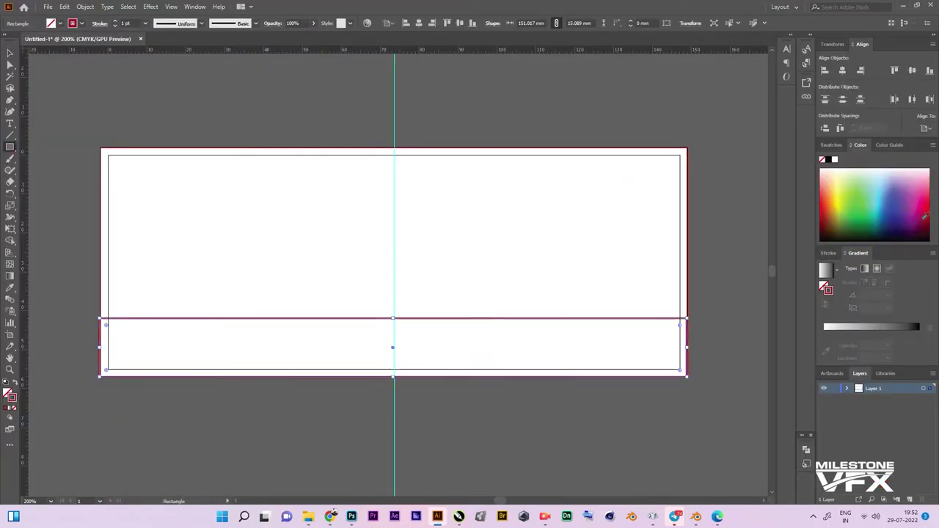
pyautogui.click(922, 220)
pyautogui.press('v')
pyautogui.click(197, 196)
pyautogui.moveTo(342, 318); pyautogui.dragTo(392, 310)
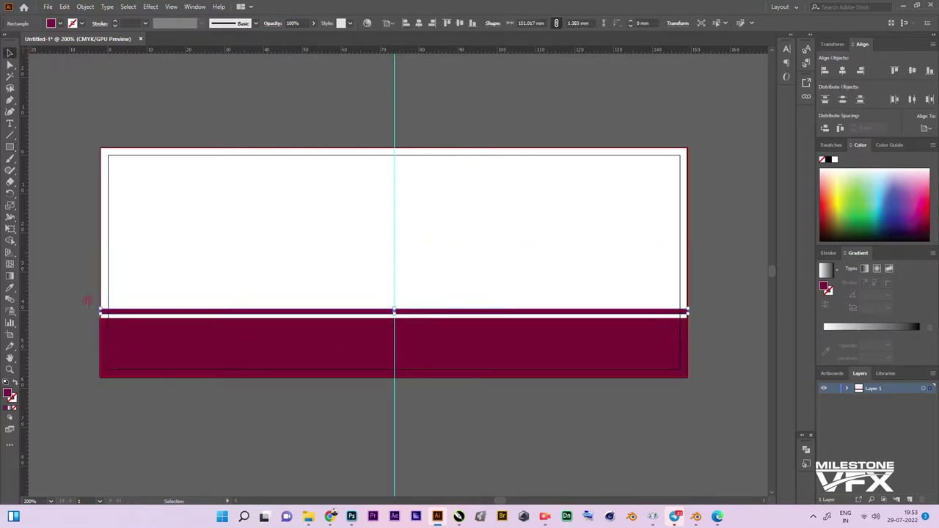
pyautogui.click(486, 111)
pyautogui.press('t')
pyautogui.click(199, 109)
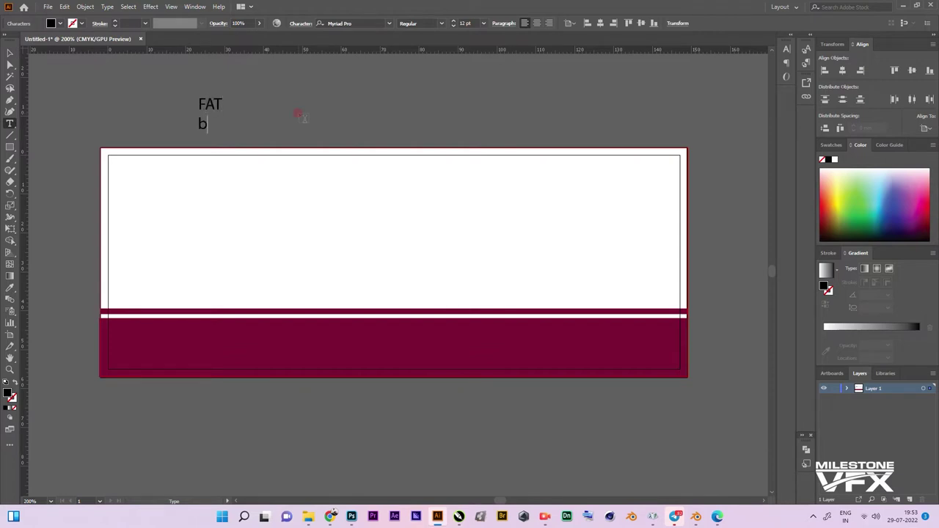
# Step: Set FAT BURNER to Swiss721 BlkCn BT Black and centre it on the label
pyautogui.moveTo(227, 121); pyautogui.dragTo(381, 110)
pyautogui.click(301, 23)
pyautogui.click(709, 61)
pyautogui.press('Down')
pyautogui.press('Down')
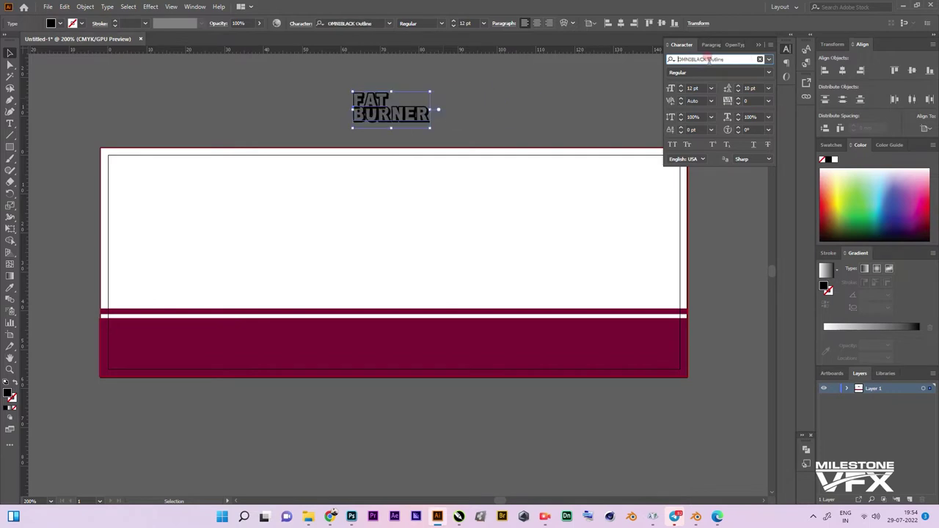
pyautogui.press('Down')
pyautogui.press('Down')
pyautogui.press('Down')
pyautogui.press('Down')
pyautogui.press('Down')
pyautogui.press('Down')
pyautogui.press('Down')
pyautogui.press('Down')
pyautogui.press('Down')
pyautogui.press('Down')
pyautogui.press('Down')
pyautogui.press('Down')
pyautogui.press('Down')
pyautogui.press('Down')
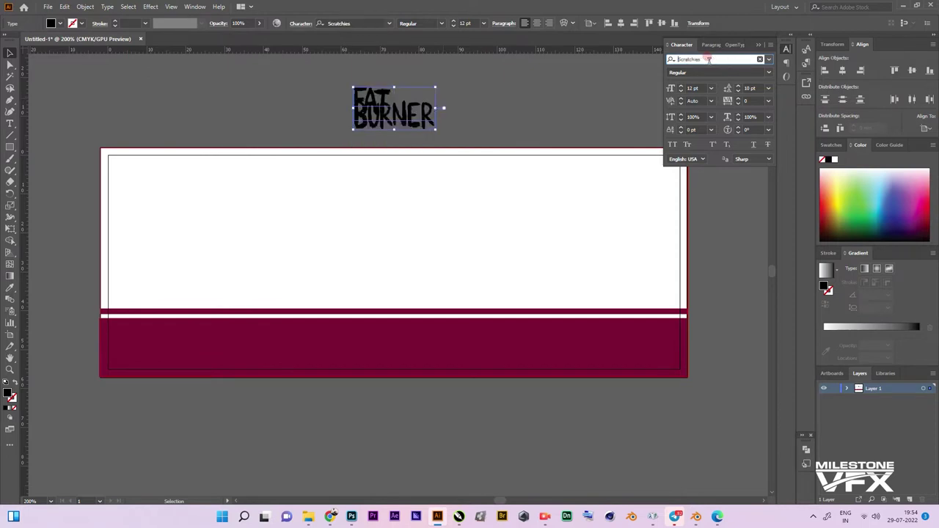
pyautogui.press('Down')
pyautogui.press('Down')
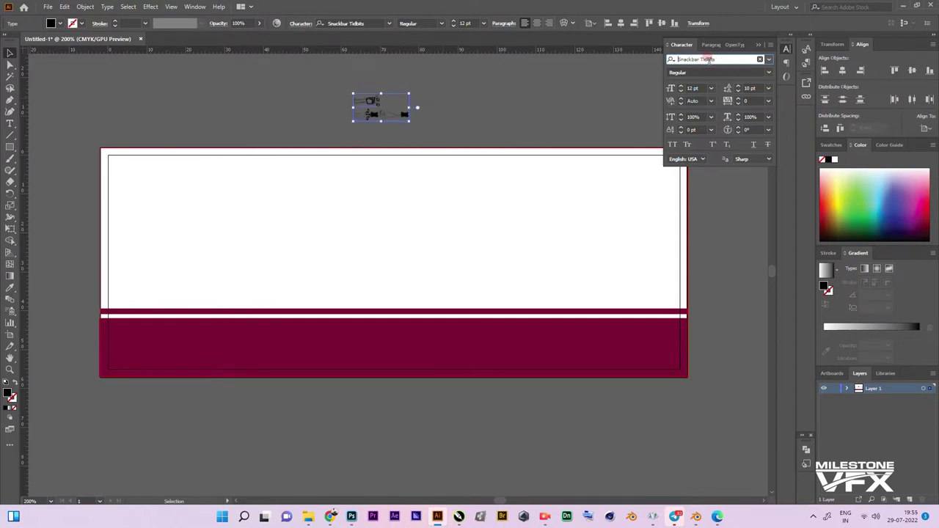
pyautogui.press('Down')
pyautogui.press('Down')
pyautogui.press('Down')
pyautogui.press('Down')
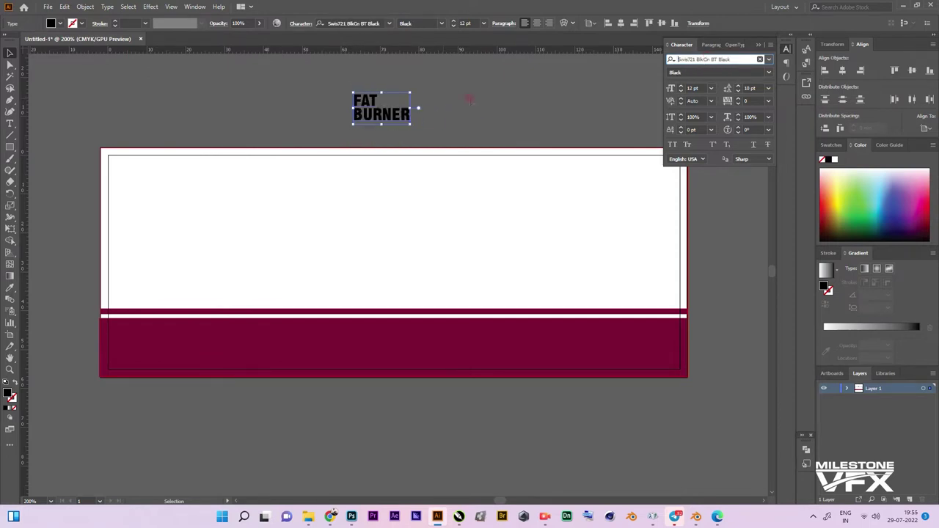
pyautogui.moveTo(387, 110); pyautogui.dragTo(365, 239)
pyautogui.click(365, 377)
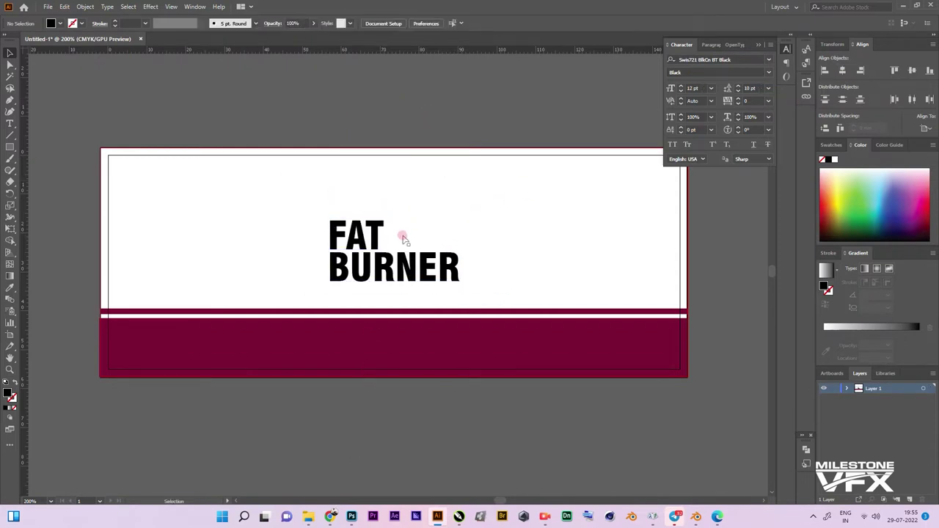
pyautogui.moveTo(371, 269); pyautogui.dragTo(369, 273)
# Step: Colour the word FAT maroon and add four aligned maroon bars beside it
pyautogui.doubleClick(368, 249)
pyautogui.click(314, 284)
pyautogui.moveTo(442, 229); pyautogui.dragTo(459, 229)
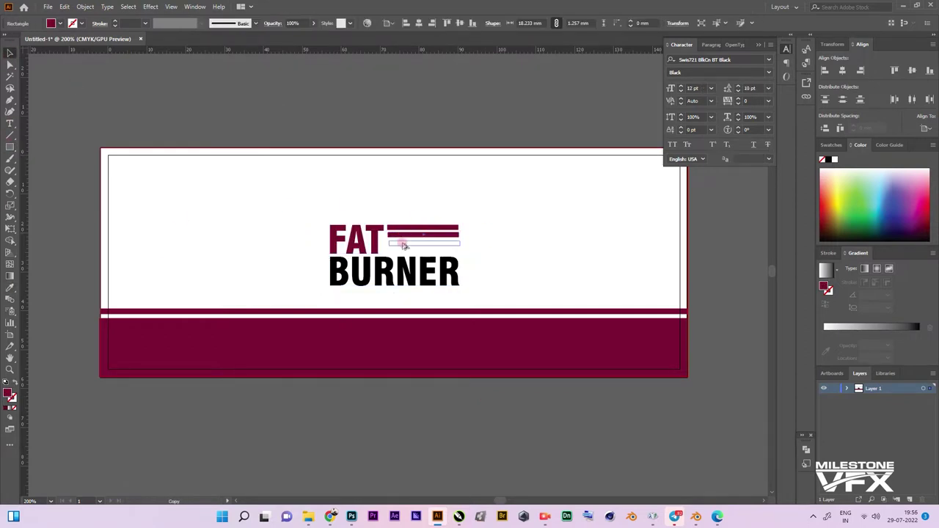
pyautogui.keyDown('alt'); pyautogui.moveTo(403, 247); pyautogui.dragTo(403, 254); pyautogui.keyUp('alt')
pyautogui.click(511, 243)
pyautogui.moveTo(419, 222); pyautogui.dragTo(469, 258)
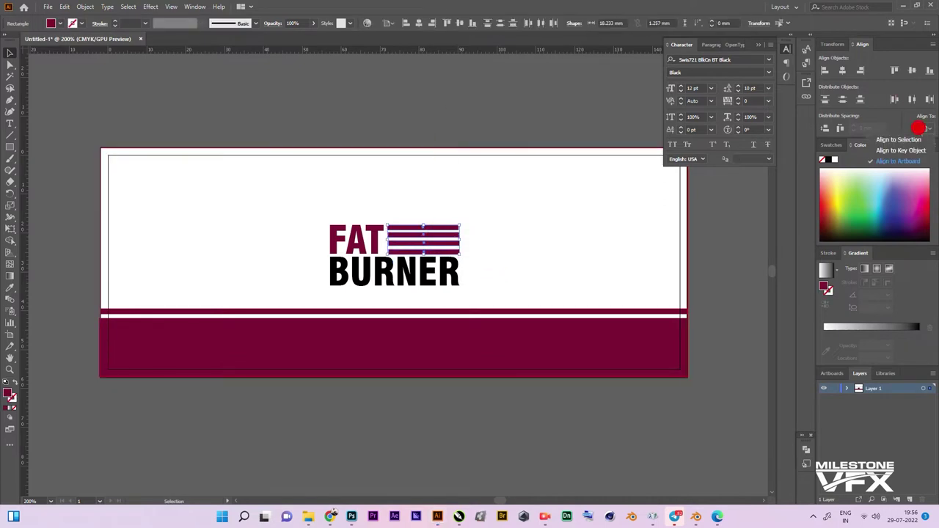
pyautogui.click(631, 140)
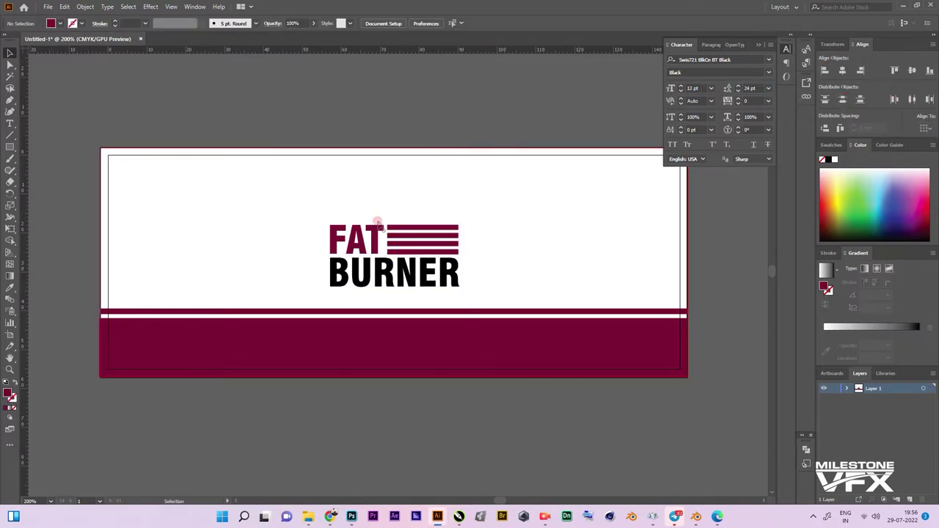
# Step: Create a placeholder text frame in Abel Regular at 3 pt
pyautogui.click(429, 279)
pyautogui.click(352, 340)
pyautogui.click(367, 121)
pyautogui.click(10, 123)
pyautogui.click(120, 175)
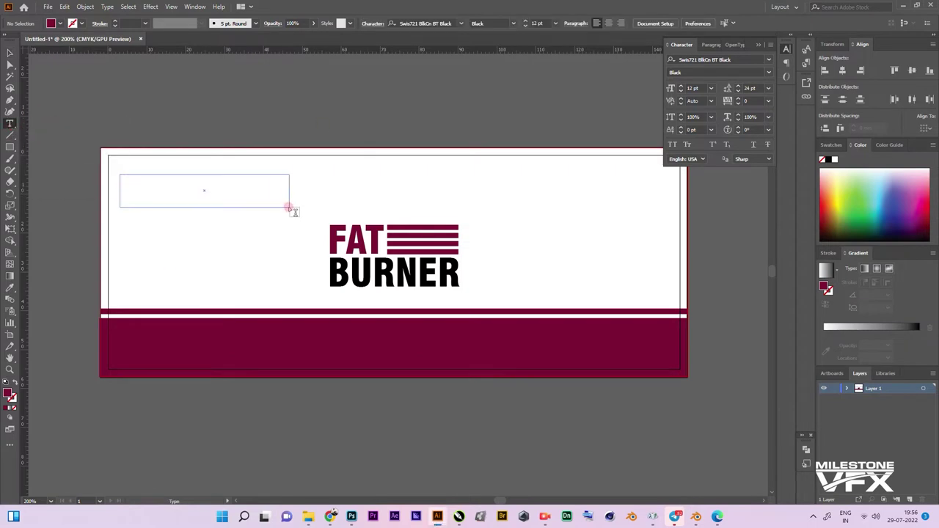
pyautogui.click(729, 59)
pyautogui.click(839, 120)
pyautogui.click(9, 53)
pyautogui.doubleClick(119, 171)
pyautogui.hotkey('ctrl', 'a')
pyautogui.click(694, 88)
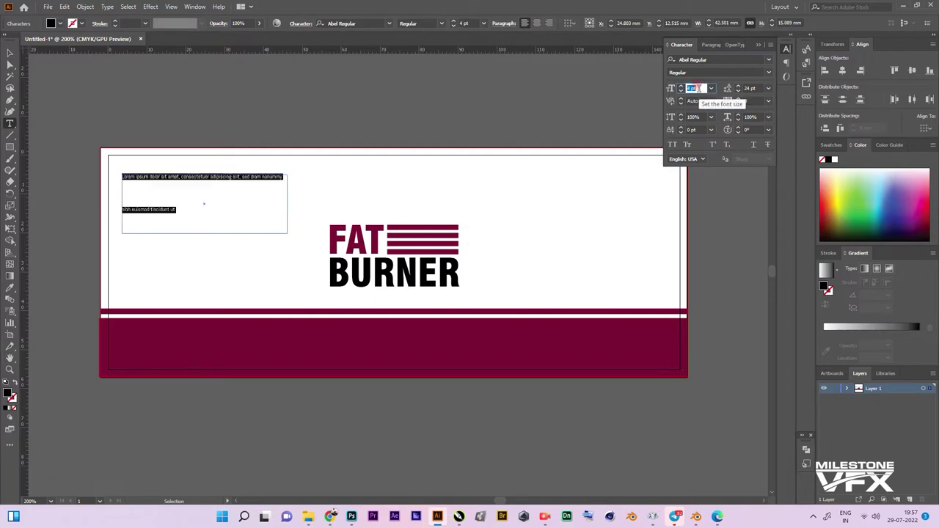
pyautogui.write('3')
pyautogui.click(86, 168)
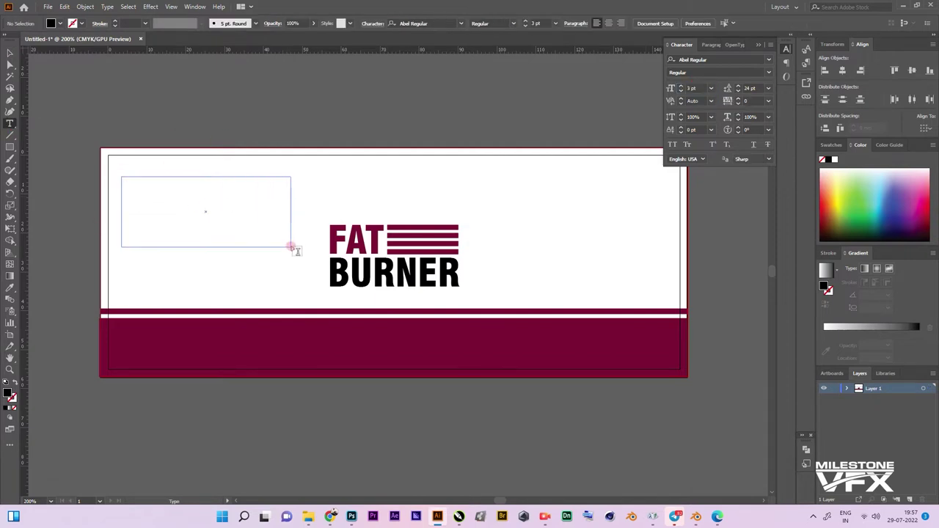
# Step: Set the placeholder text's line spacing to 4 pt and widen the frame
pyautogui.moveTo(292, 248); pyautogui.dragTo(292, 248)
pyautogui.click(750, 88)
pyautogui.write('0.1')
pyautogui.press('Return')
pyautogui.click(219, 198)
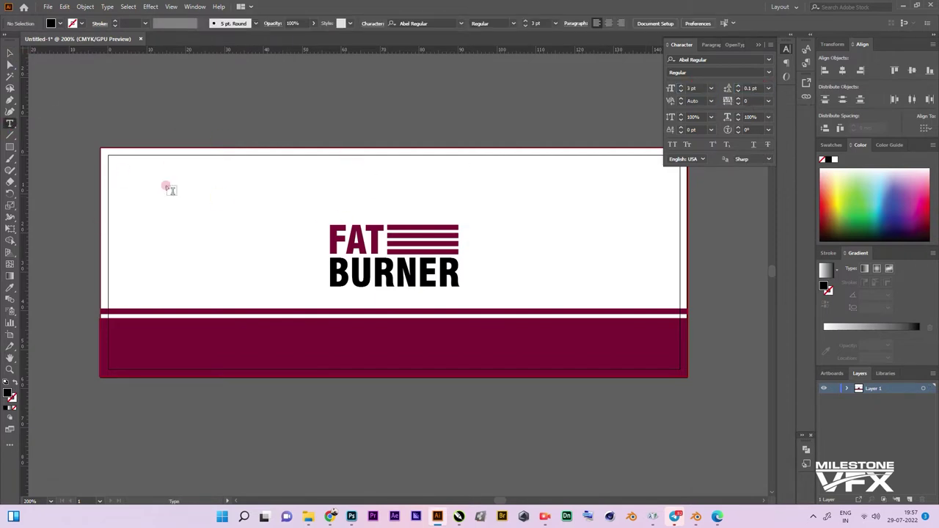
pyautogui.hotkey('ctrl', 'a')
pyautogui.click(749, 88)
pyautogui.write('4')
pyautogui.press('Return')
pyautogui.click(10, 51)
pyautogui.moveTo(277, 207); pyautogui.dragTo(285, 196)
# Step: Justify the placeholder paragraphs and stretch the frame to show all text
pyautogui.click(705, 45)
pyautogui.click(201, 220)
pyautogui.moveTo(202, 228); pyautogui.dragTo(203, 286)
pyautogui.click(190, 125)
# Step: Start a FITLINE text line at the label's top with a bold display font
pyautogui.press('t')
pyautogui.click(347, 168)
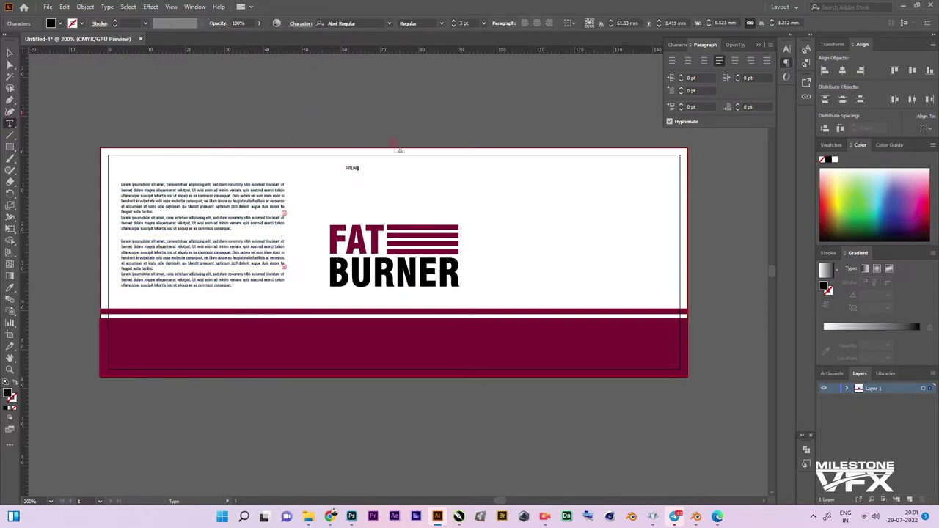
pyautogui.hotkey('ctrl', 't')
pyautogui.click(709, 59)
# Step: Enter the heading text, enlarge FITLINE and set it to Action Force Normal
pyautogui.write('ACCELERATOR')
pyautogui.press('Escape')
pyautogui.moveTo(443, 195); pyautogui.dragTo(462, 206)
pyautogui.press('Down')
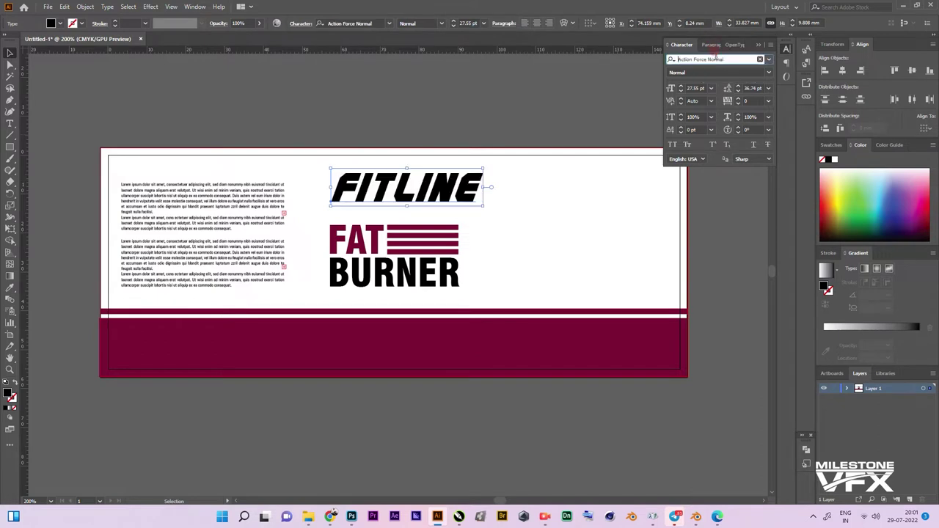
# Step: Add a small PHARMA tagline under FITLINE's right end
pyautogui.press('t')
pyautogui.click(403, 120)
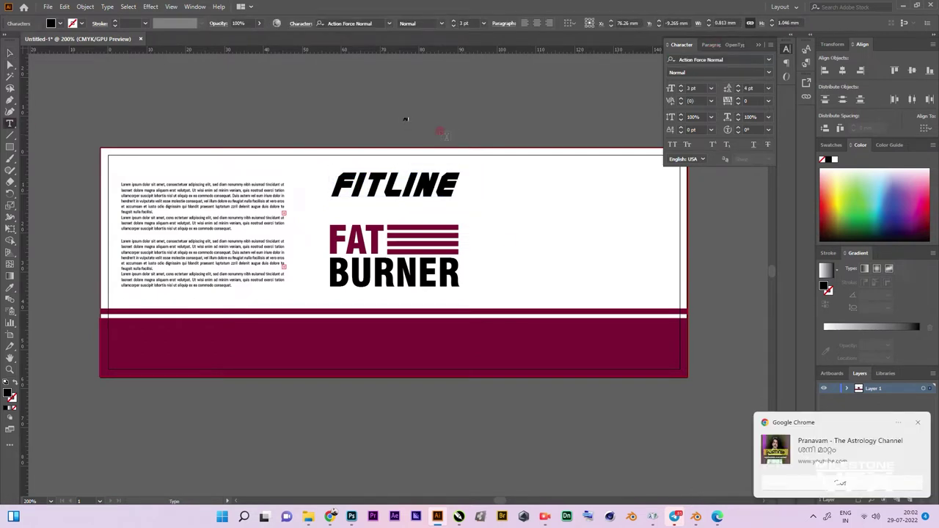
pyautogui.write('PHARMA')
pyautogui.press('Escape')
pyautogui.moveTo(413, 118); pyautogui.dragTo(449, 200)
pyautogui.hotkey('ctrl', '+')
pyautogui.hotkey('ctrl', '+')
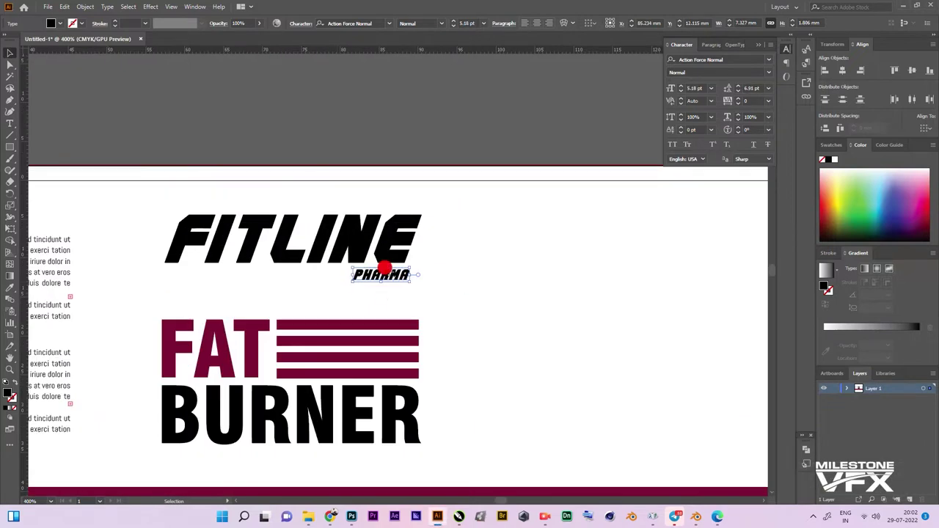
pyautogui.moveTo(381, 274); pyautogui.dragTo(378, 272)
pyautogui.click(110, 250)
# Step: Draw thin stripes under FITLINE to the left of PHARMA
pyautogui.moveTo(163, 266); pyautogui.dragTo(164, 276)
pyautogui.keyDown('ctrl'); pyautogui.click(268, 274); pyautogui.keyUp('ctrl')
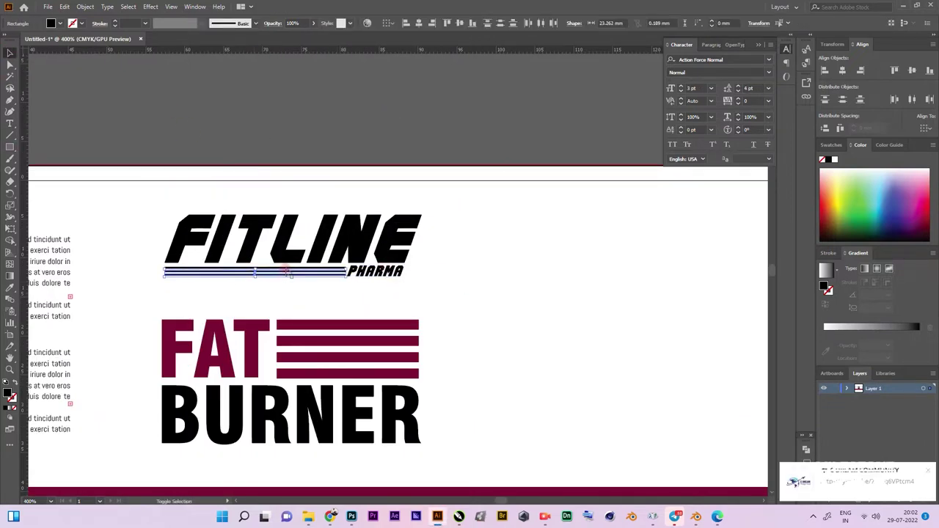
pyautogui.click(330, 136)
pyautogui.press('t')
pyautogui.hotkey('ctrl', '-')
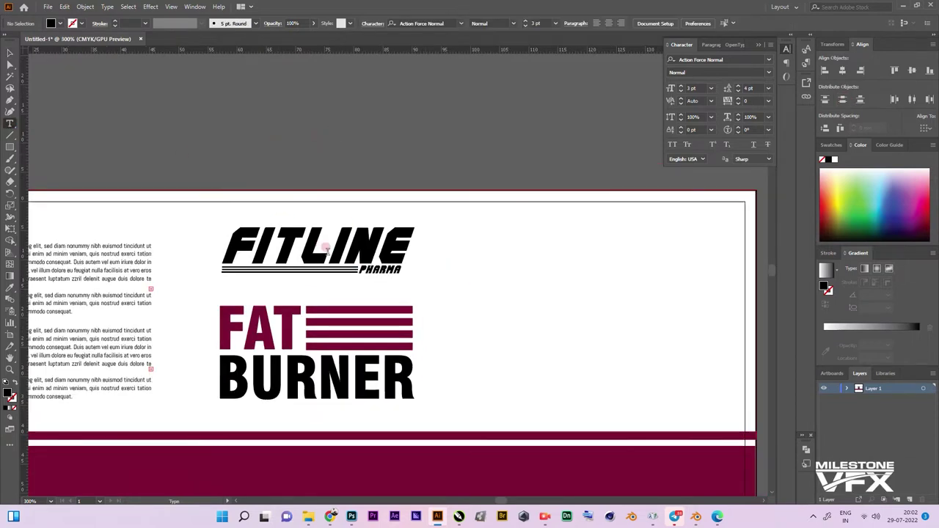
# Step: Colour the letters FIT and the stripes under FITLINE maroon
pyautogui.moveTo(302, 236); pyautogui.dragTo(220, 237)
pyautogui.click(8, 284)
pyautogui.click(256, 327)
pyautogui.press('v')
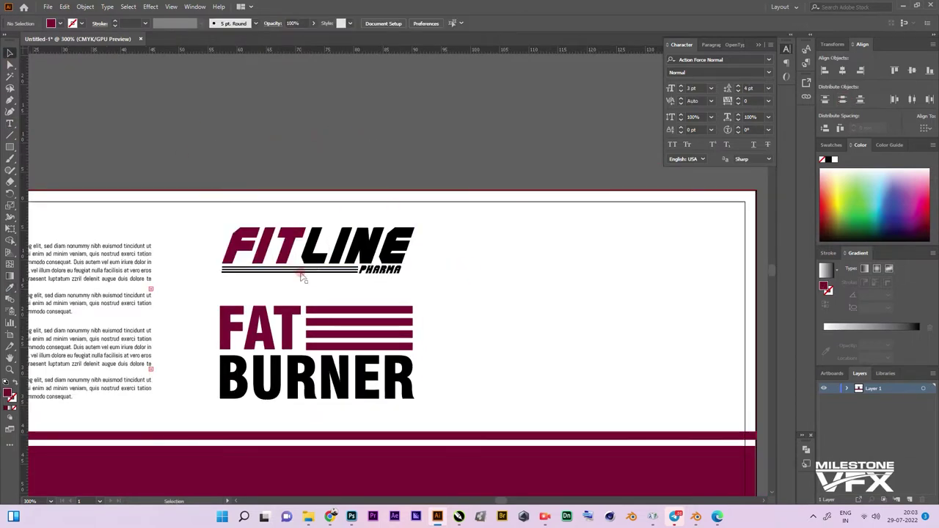
pyautogui.click(301, 277)
pyautogui.click(482, 293)
pyautogui.hotkey('ctrl', '-')
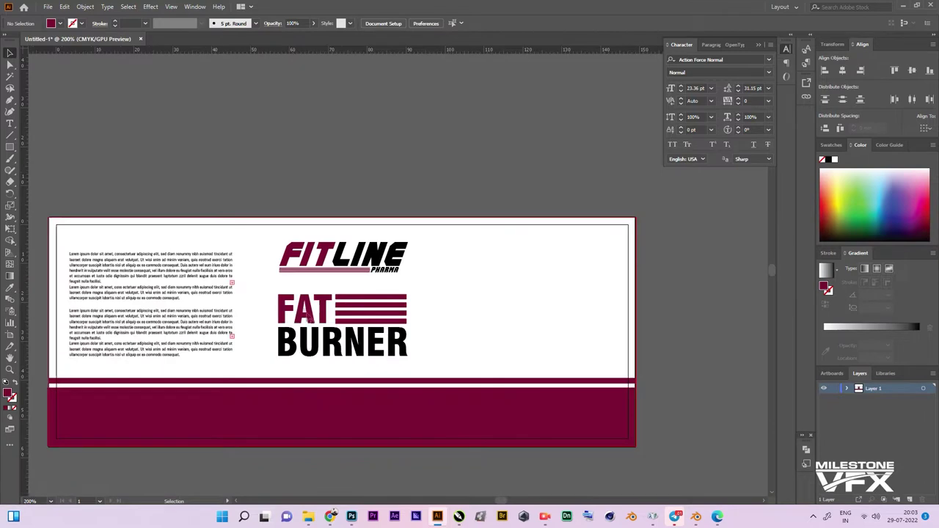
pyautogui.click(48, 6)
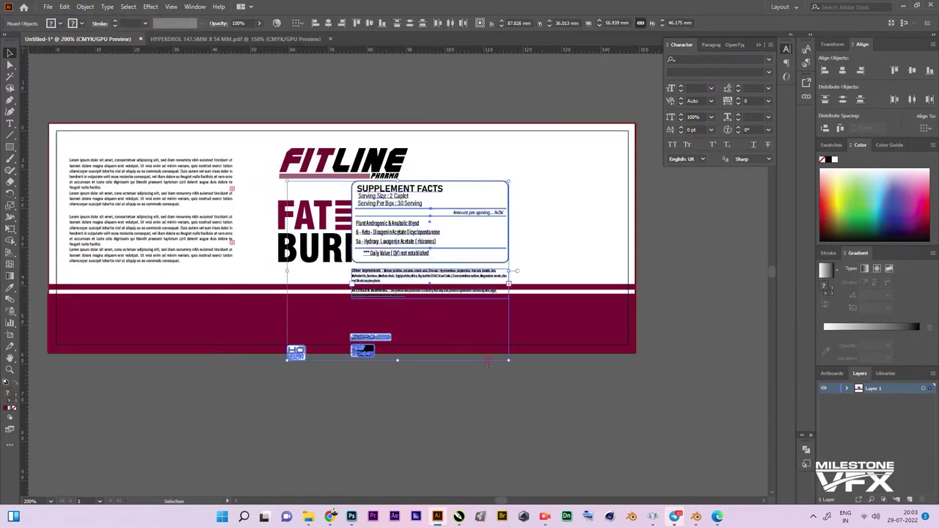
# Step: Place the pasted Supplement Facts group on the label's right side
pyautogui.click(700, 442)
pyautogui.moveTo(438, 215)
pyautogui.mouseDown()
pyautogui.moveTo(689, 208)
pyautogui.moveTo(424, 186)
pyautogui.mouseUp()
pyautogui.click(689, 208)
pyautogui.click(578, 260)
pyautogui.hscroll(-3, 477, 399)
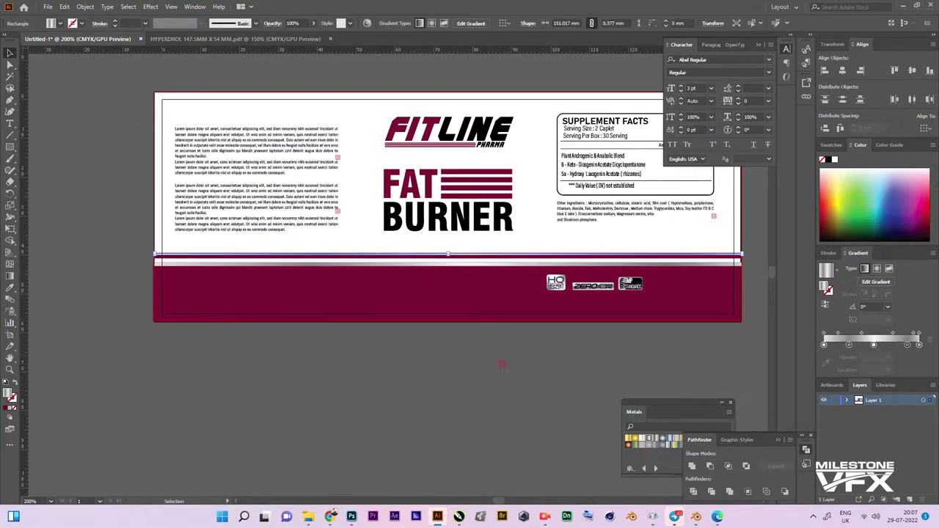
# Step: Arrange the HQ, ZERO and GMP logos side by side on the maroon band
pyautogui.click(436, 367)
pyautogui.click(635, 285)
pyautogui.moveTo(634, 285)
pyautogui.mouseDown()
pyautogui.moveTo(444, 283)
pyautogui.moveTo(608, 282)
pyautogui.mouseUp()
pyautogui.click(402, 302)
pyautogui.moveTo(377, 278); pyautogui.dragTo(511, 284)
pyautogui.click(505, 358)
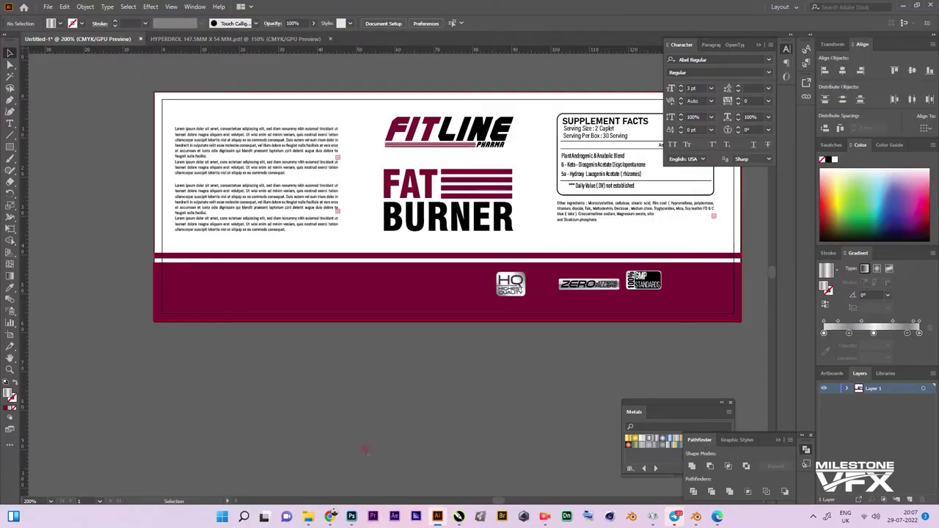
pyautogui.press('t')
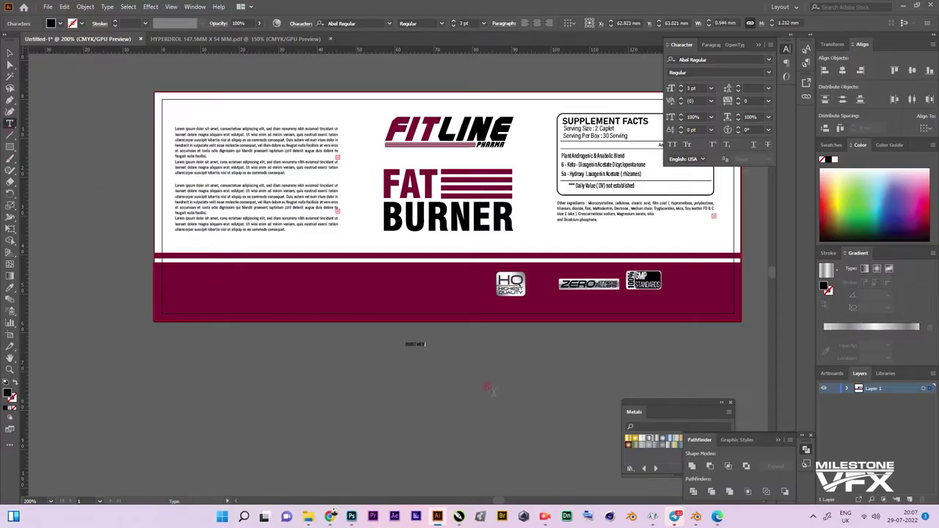
# Step: Edit the three benefit lines and move them onto the maroon band
pyautogui.moveTo(430, 345); pyautogui.dragTo(502, 369)
pyautogui.press('Escape')
pyautogui.click(419, 355)
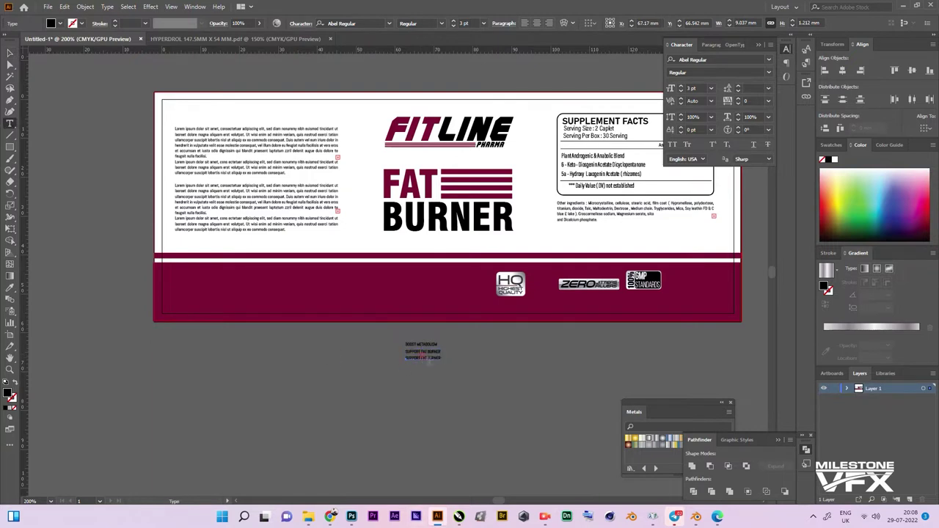
pyautogui.press('BackSpace')
pyautogui.press('Escape')
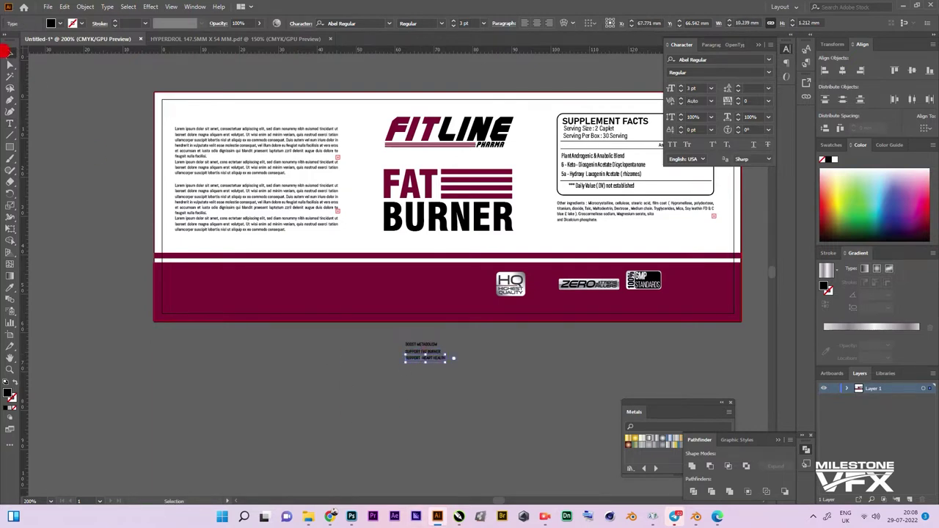
pyautogui.moveTo(427, 353); pyautogui.dragTo(406, 282)
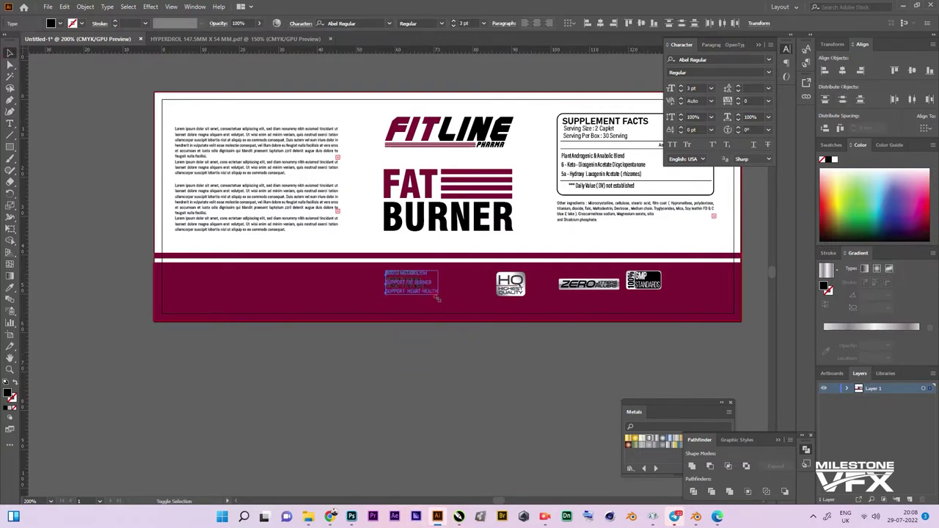
# Step: Set the benefit text to Helvetica Bold Oblique
pyautogui.hotkey('ctrl', '+')
pyautogui.click(691, 59)
pyautogui.click(807, 268)
pyautogui.click(420, 393)
# Step: Add circle bullets before BOOST METABOLISM, SUPPORT FAT BURNER and SUPPORT HEART HEALTH
pyautogui.moveTo(10, 146); pyautogui.dragTo(44, 171)
pyautogui.moveTo(370, 267); pyautogui.dragTo(375, 297)
pyautogui.keyDown('ctrl'); pyautogui.keyDown('shift'); pyautogui.click(371, 282); pyautogui.keyUp('shift'); pyautogui.keyUp('ctrl')
pyautogui.keyDown('ctrl'); pyautogui.keyDown('shift'); pyautogui.click(369, 270); pyautogui.keyUp('shift'); pyautogui.keyUp('ctrl')
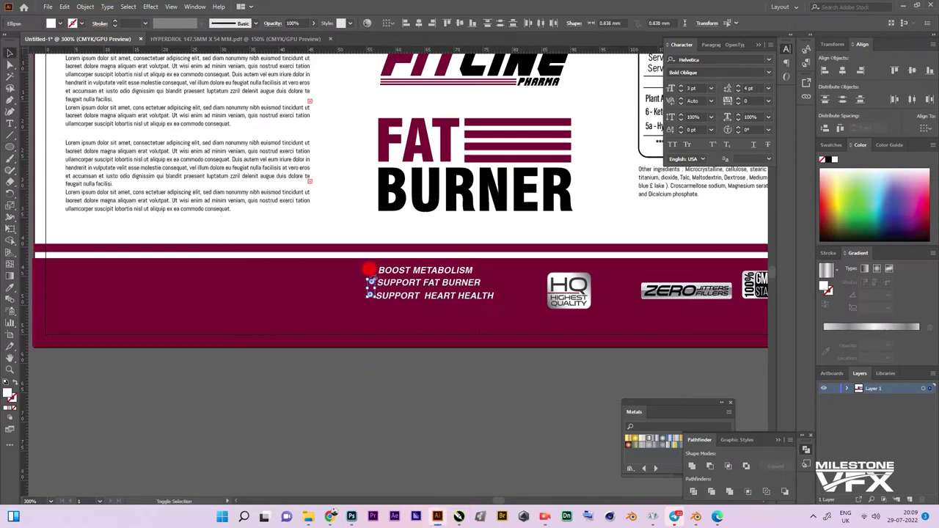
pyautogui.click(382, 409)
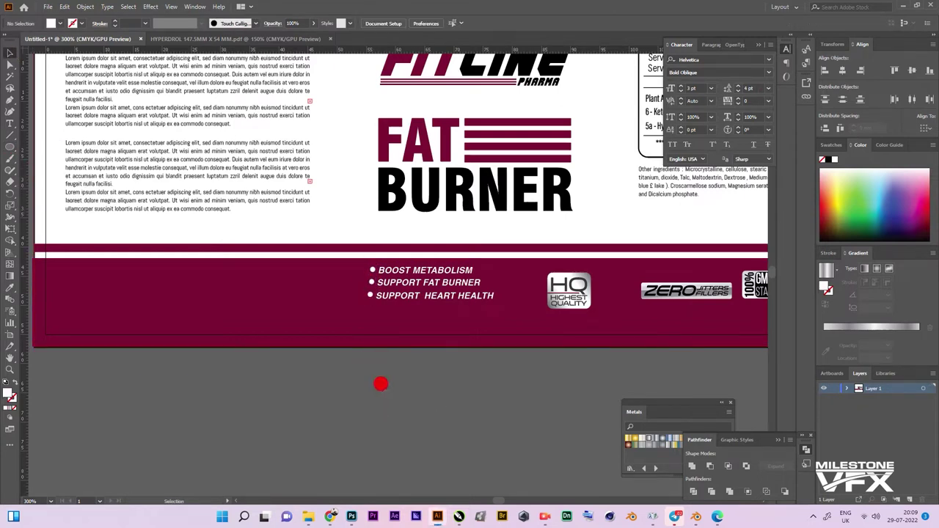
# Step: Duplicate the last benefit line below the list for the DIETARY SUPPLEMENTS line
pyautogui.keyDown('alt'); pyautogui.moveTo(392, 302); pyautogui.dragTo(393, 322); pyautogui.keyUp('alt')
pyautogui.moveTo(473, 320); pyautogui.dragTo(606, 325)
pyautogui.write('DIETARY SUPPLEMENTS')
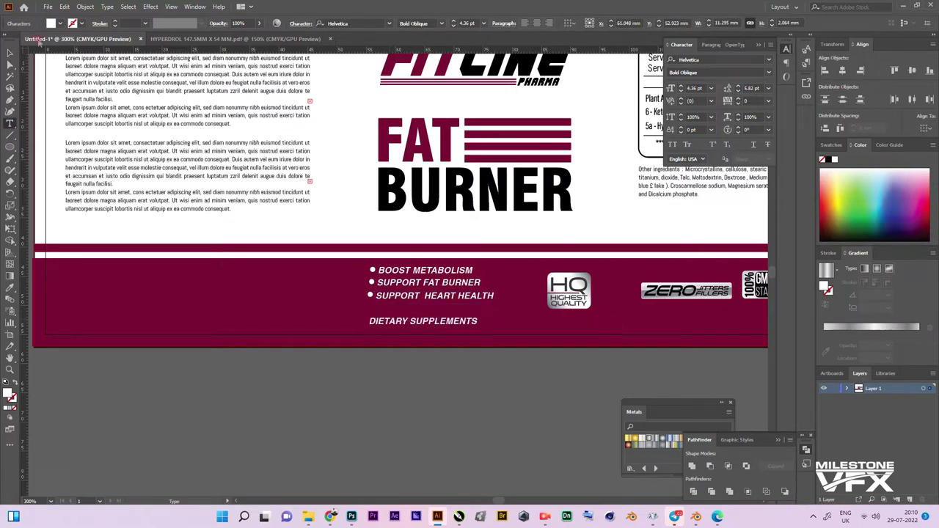
pyautogui.press('Escape')
# Step: Paste the address into a text frame at the band's left end and draw a white rectangle beside it
pyautogui.hotkey('ctrl', '-')
pyautogui.hotkey('ctrl', '-')
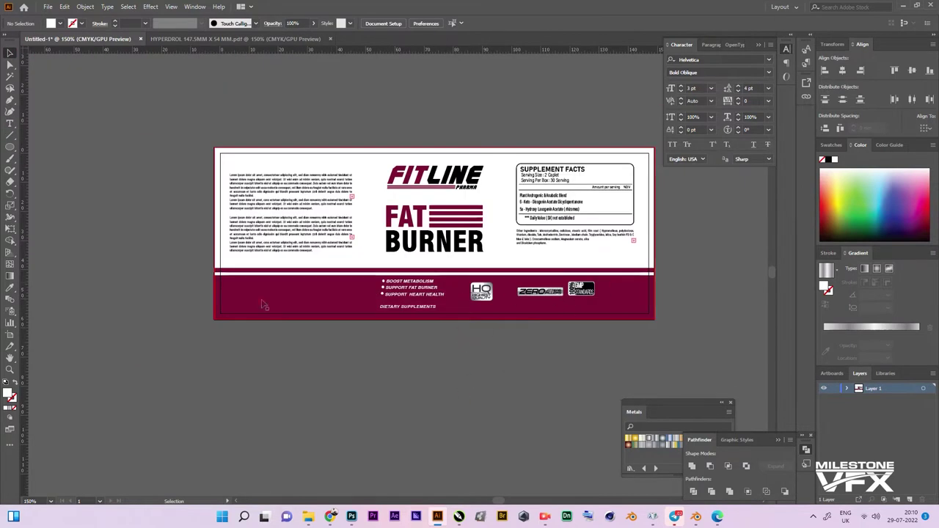
pyautogui.press('t')
pyautogui.moveTo(313, 308); pyautogui.dragTo(316, 309)
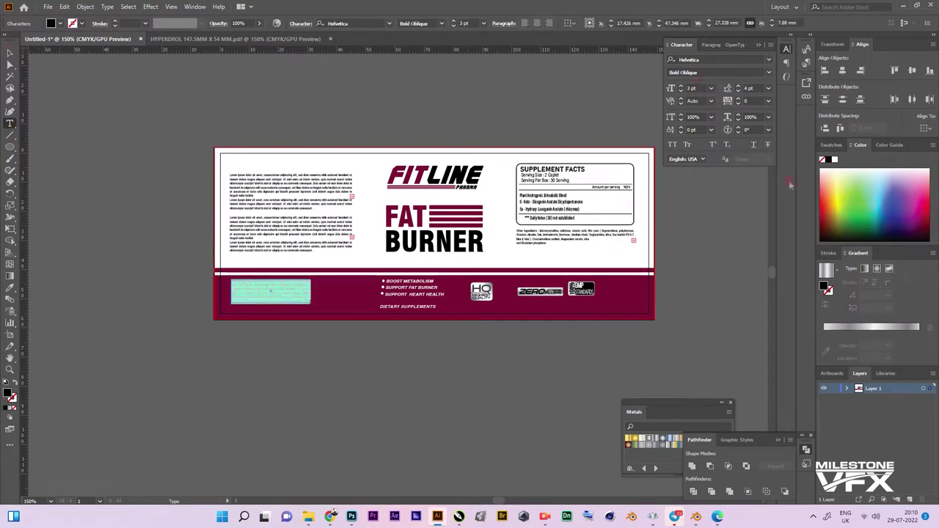
pyautogui.press('BackSpace')
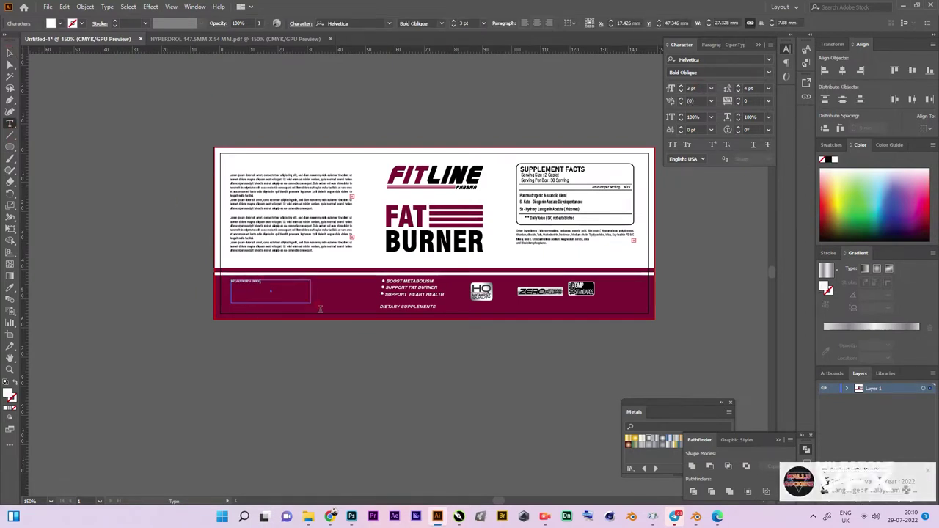
pyautogui.hotkey('ctrl', 'v')
pyautogui.hotkey('ctrl', '=')
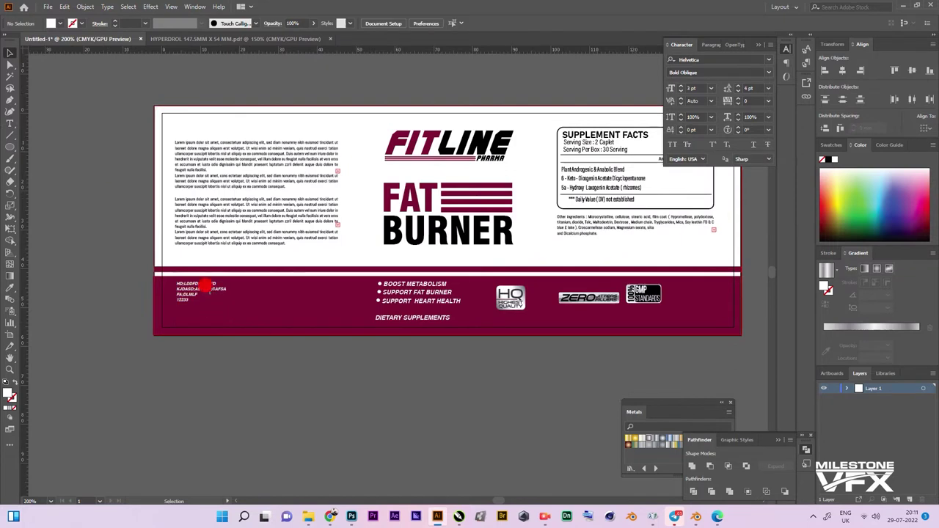
pyautogui.click(213, 307)
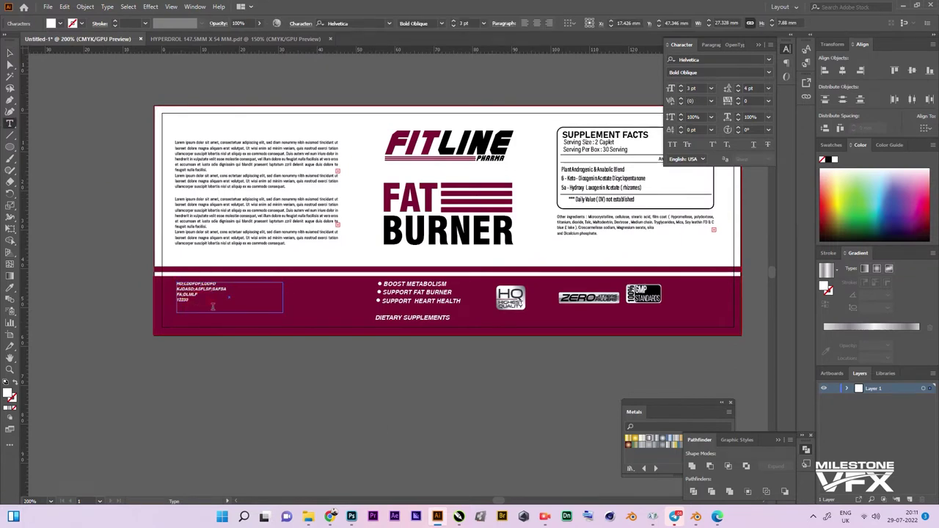
pyautogui.press('Escape')
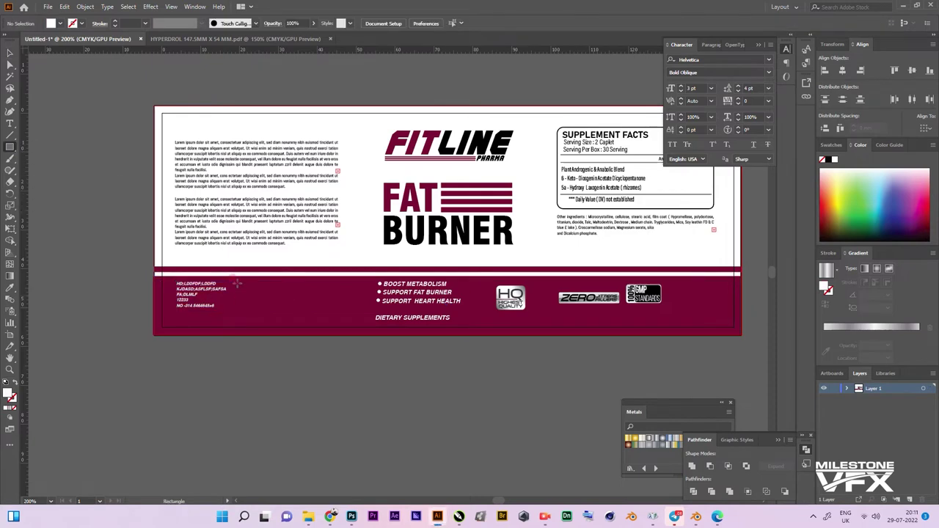
pyautogui.moveTo(239, 283); pyautogui.dragTo(336, 312)
# Step: Copy the FITLINE logo to the top-left and shrink it above the lorem text
pyautogui.hscroll(5, 441, 220)
pyautogui.press('v')
pyautogui.click(438, 231)
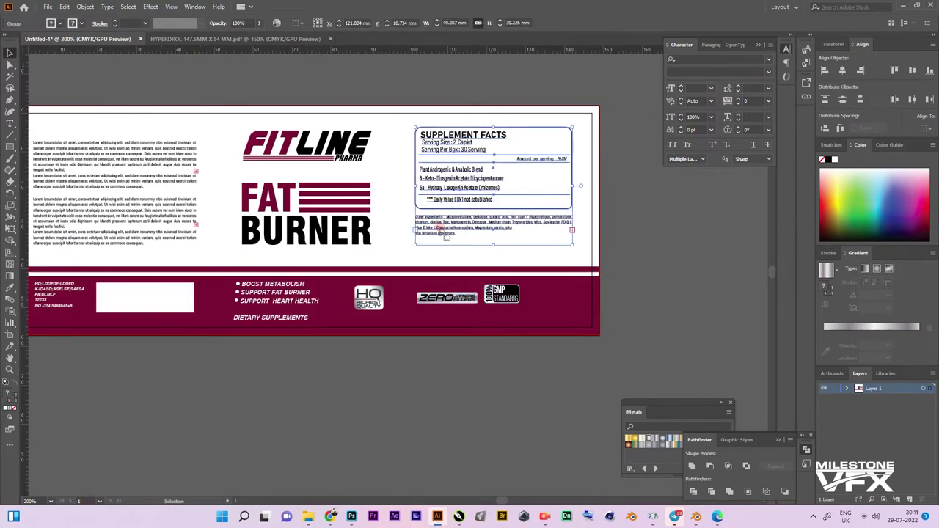
pyautogui.hscroll(-2, 330, 220)
pyautogui.click(366, 157)
pyautogui.keyDown('alt'); pyautogui.moveTo(369, 158); pyautogui.dragTo(158, 138); pyautogui.keyUp('alt')
pyautogui.keyDown('shift'); pyautogui.moveTo(214, 139); pyautogui.dragTo(136, 137); pyautogui.keyUp('shift')
# Step: Shift the left lorem column down, narrow it, and reposition the Supplement Facts box
pyautogui.click(171, 237)
pyautogui.moveTo(171, 237); pyautogui.dragTo(173, 244)
pyautogui.moveTo(499, 213)
pyautogui.mouseDown()
pyautogui.moveTo(502, 221)
pyautogui.moveTo(512, 191)
pyautogui.mouseUp()
pyautogui.click(486, 93)
pyautogui.moveTo(245, 202); pyautogui.dragTo(237, 201)
pyautogui.click(335, 357)
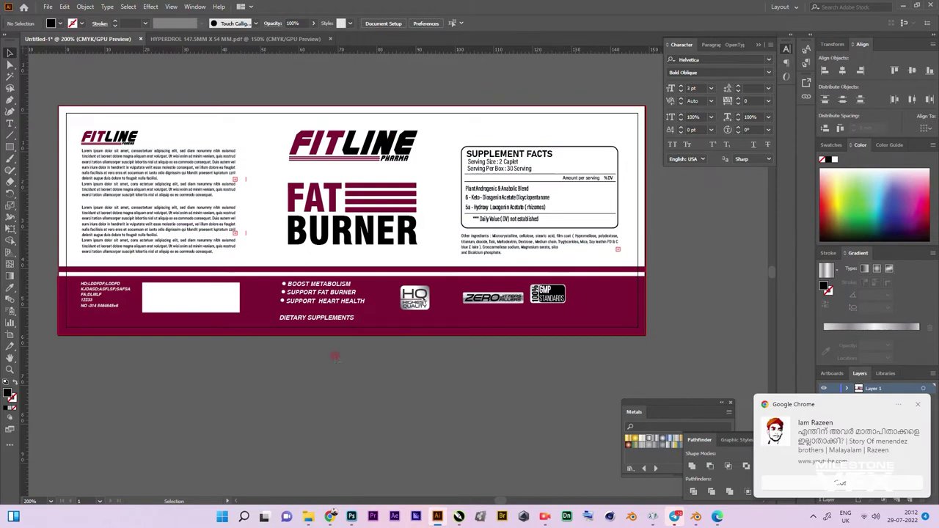
# Step: Paste the black FDA disclaimer box under Supplement Facts and move both higher
pyautogui.moveTo(692, 403); pyautogui.dragTo(719, 390)
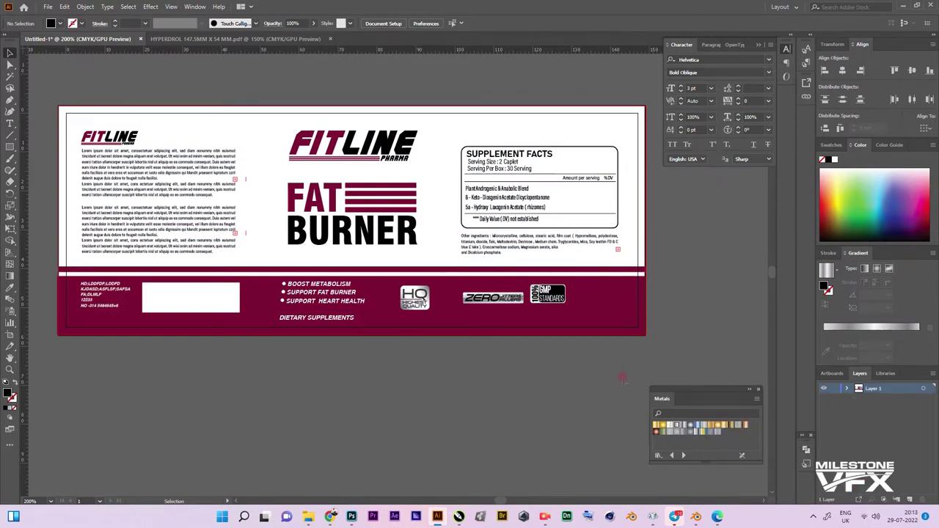
pyautogui.hotkey('ctrl', 'v')
pyautogui.moveTo(396, 272); pyautogui.dragTo(543, 268)
pyautogui.moveTo(516, 158); pyautogui.dragTo(517, 135)
pyautogui.click(576, 371)
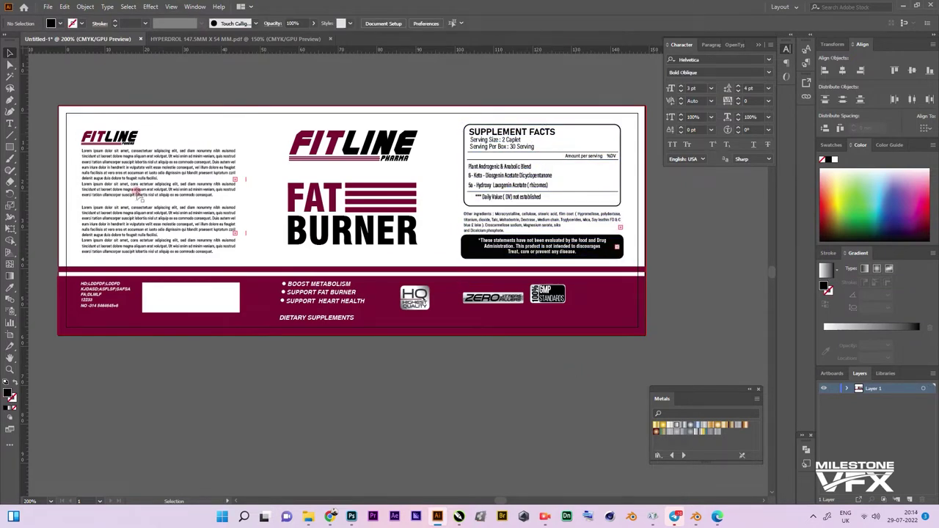
# Step: Paste the Made in USA badge beside GMP on the band and shrink the ZERO and GMP logos
pyautogui.click(499, 297)
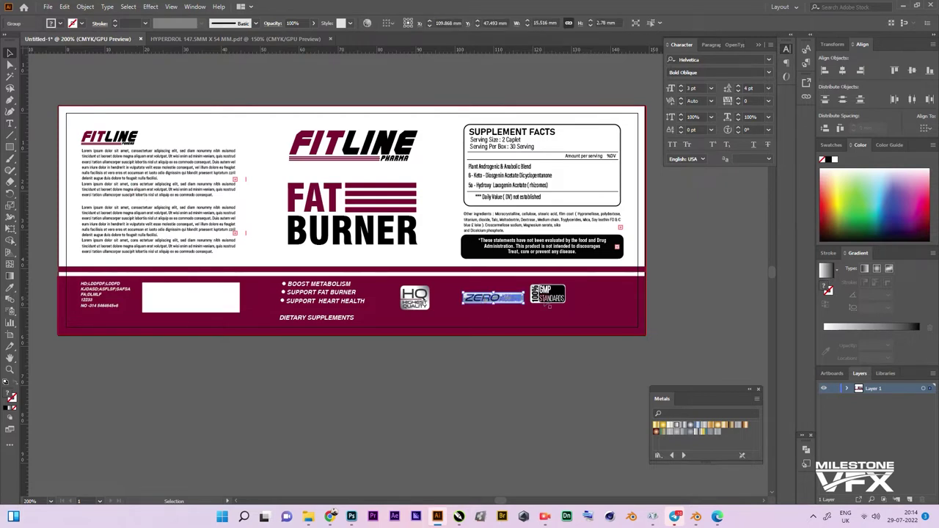
pyautogui.click(536, 372)
pyautogui.hotkey('ctrl', 'v')
pyautogui.moveTo(406, 284); pyautogui.dragTo(599, 300)
pyautogui.moveTo(506, 302); pyautogui.dragTo(499, 311)
pyautogui.click(512, 346)
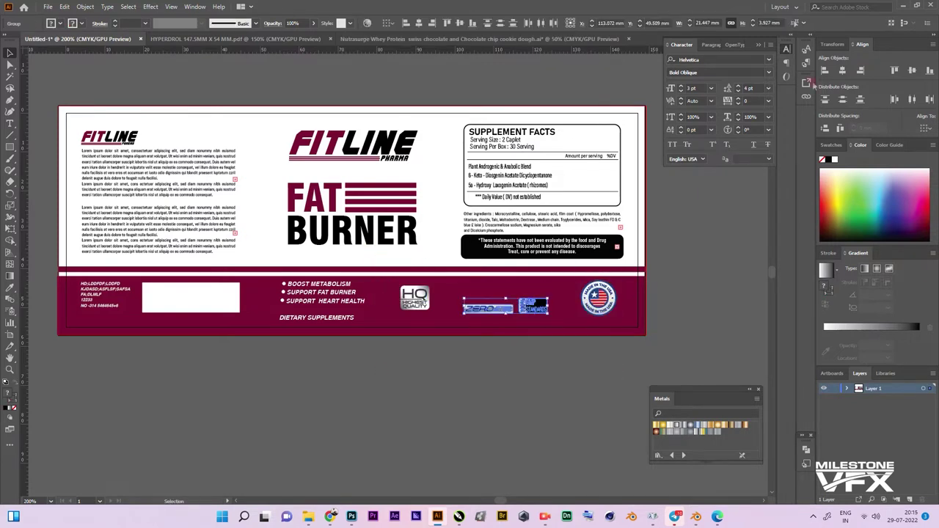
pyautogui.moveTo(597, 297); pyautogui.dragTo(573, 300)
pyautogui.moveTo(519, 386)
pyautogui.mouseDown()
pyautogui.moveTo(573, 302)
pyautogui.moveTo(606, 303)
pyautogui.mouseUp()
pyautogui.click(533, 400)
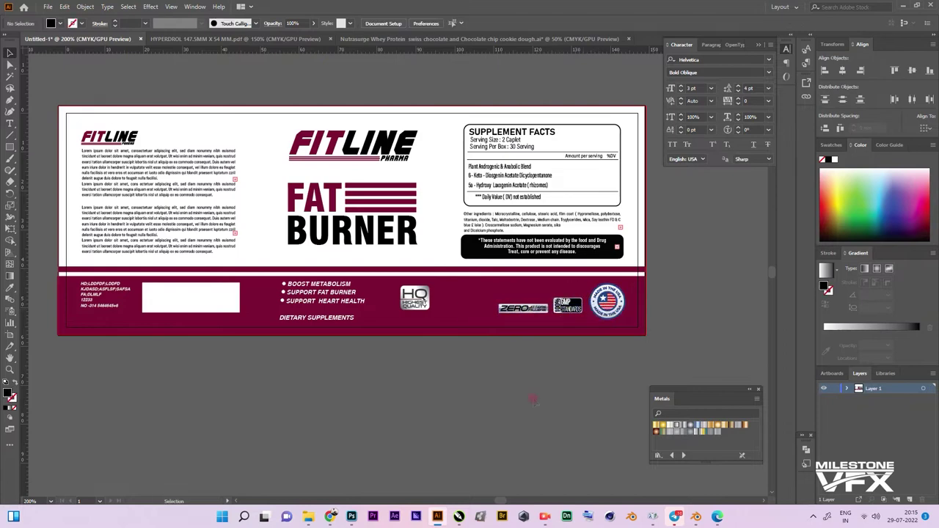
# Step: Save the label file into the 3D Making folder
pyautogui.hotkey('ctrl', 's')
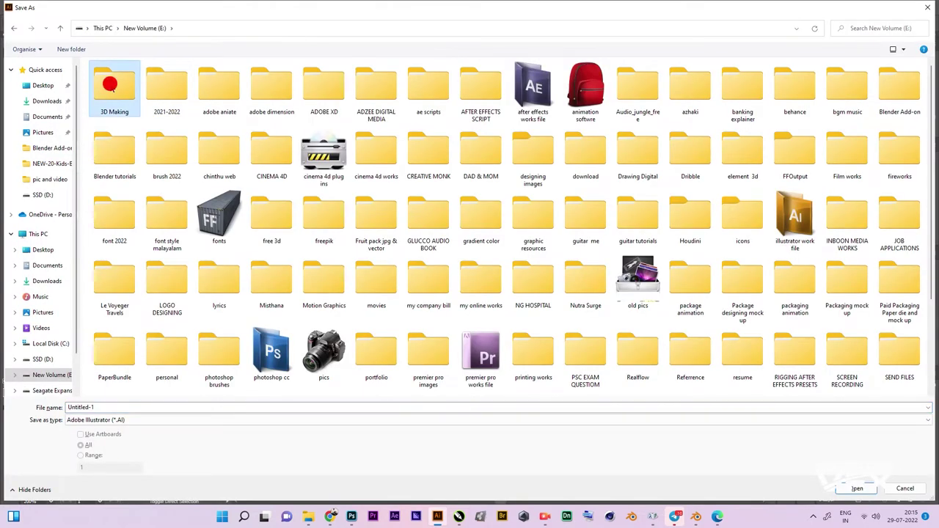
pyautogui.doubleClick(110, 84)
pyautogui.press('Return')
# Step: Export the label as a JPEG with the default options
pyautogui.click(675, 421)
pyautogui.press('Return')
pyautogui.click(512, 391)
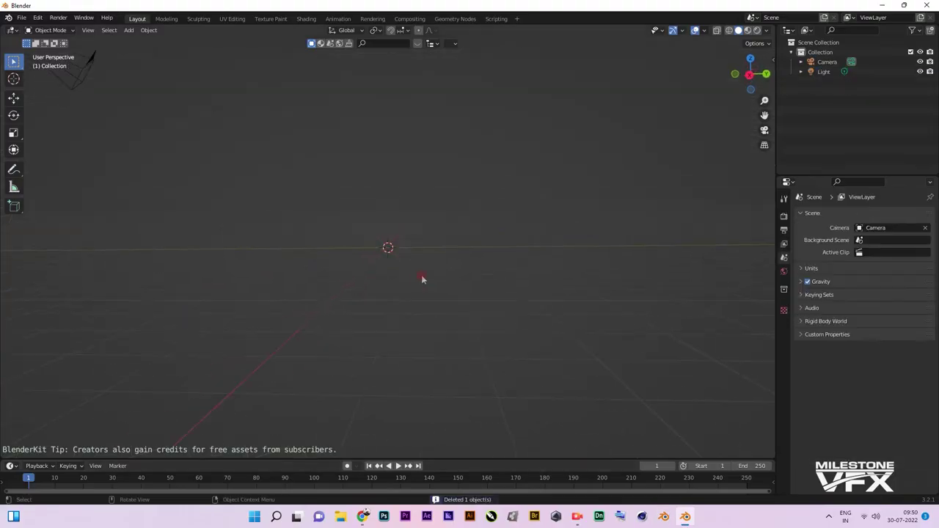
# Step: Add the bottle reference image from the mockup images folder to the scene
pyautogui.hotkey('shift', 'a')
pyautogui.click(477, 409)
pyautogui.scroll(-2, 513, 293)
pyautogui.doubleClick(285, 292)
pyautogui.click(689, 392)
# Step: Stand the reference image plane upright and straighten it for a side view
pyautogui.moveTo(469, 308)
pyautogui.mouseDown(button='middle')
pyautogui.moveTo(429, 257)
pyautogui.moveTo(452, 323)
pyautogui.moveTo(456, 202)
pyautogui.mouseUp(button='middle')
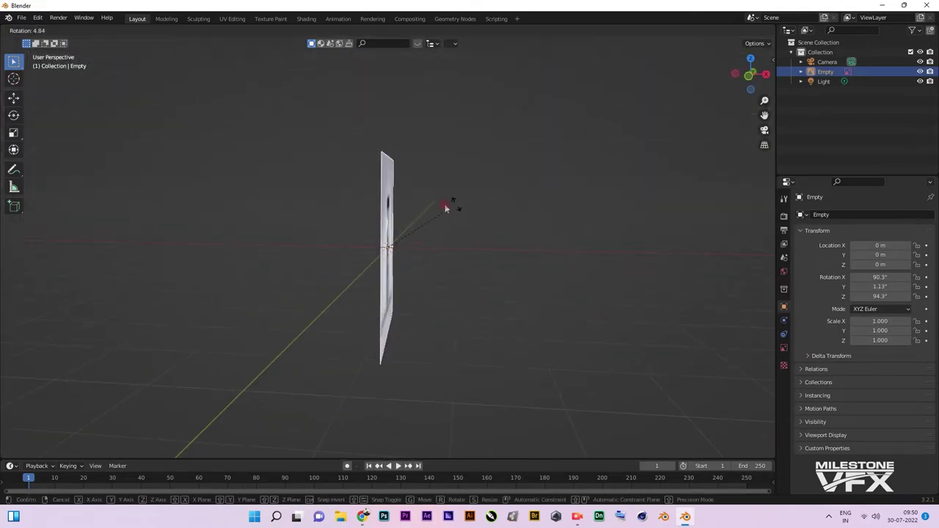
pyautogui.hotkey('shift', 'space')
pyautogui.press('r')
pyautogui.moveTo(409, 252); pyautogui.dragTo(462, 295)
pyautogui.press('KP_7')
pyautogui.moveTo(425, 251); pyautogui.dragTo(432, 253)
pyautogui.click(476, 257)
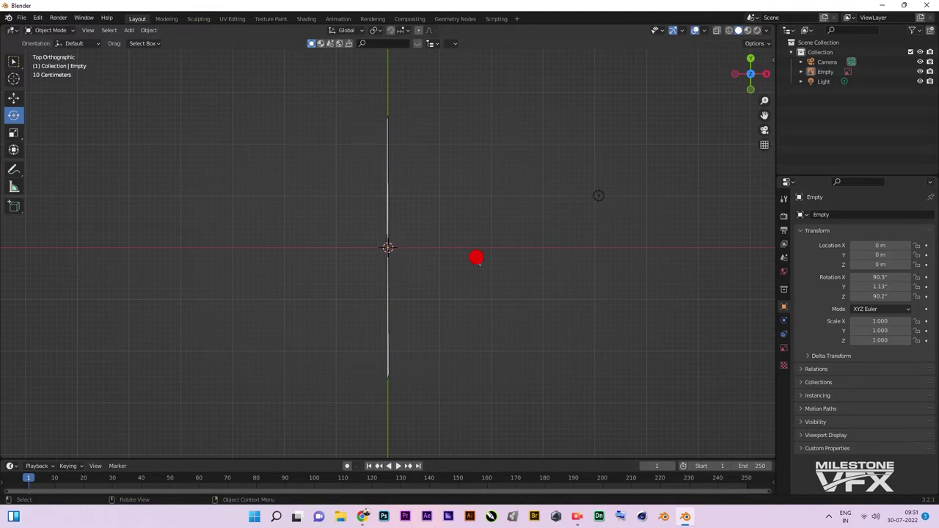
pyautogui.hotkey('ctrl', 'z')
pyautogui.hotkey('shift', 'space')
pyautogui.press('g')
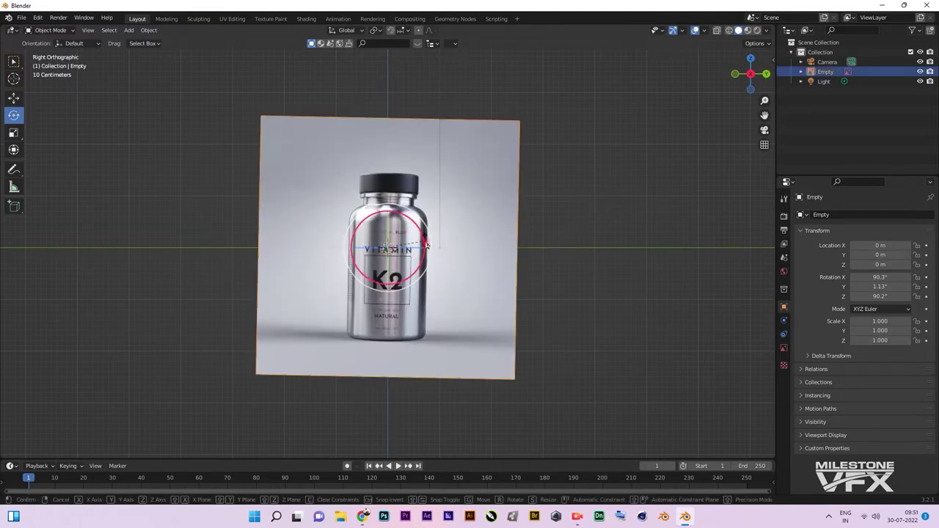
pyautogui.moveTo(425, 245); pyautogui.dragTo(440, 329)
pyautogui.keyDown('alt'); pyautogui.moveTo(440, 330); pyautogui.dragTo(138, 219, button='middle'); pyautogui.keyUp('alt')
pyautogui.click(728, 31)
# Step: Add a circle mesh to the scene
pyautogui.hotkey('shift', 'a')
pyautogui.click(323, 213)
pyautogui.click(13, 96)
pyautogui.click(293, 147)
pyautogui.click(612, 426)
pyautogui.click(389, 360)
# Step: In Edit Mode, scale the circle to the bottle's width, place it over the body, and extrude its ring upward
pyautogui.press('Tab')
pyautogui.press('s')
pyautogui.click(514, 384)
pyautogui.press('g')
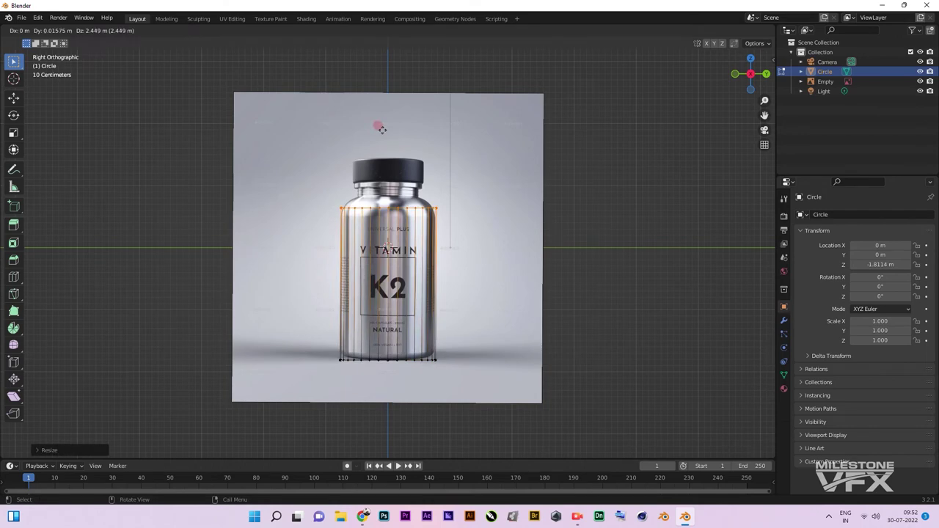
pyautogui.click(378, 135)
pyautogui.scroll(3, 378, 135)
pyautogui.click(14, 97)
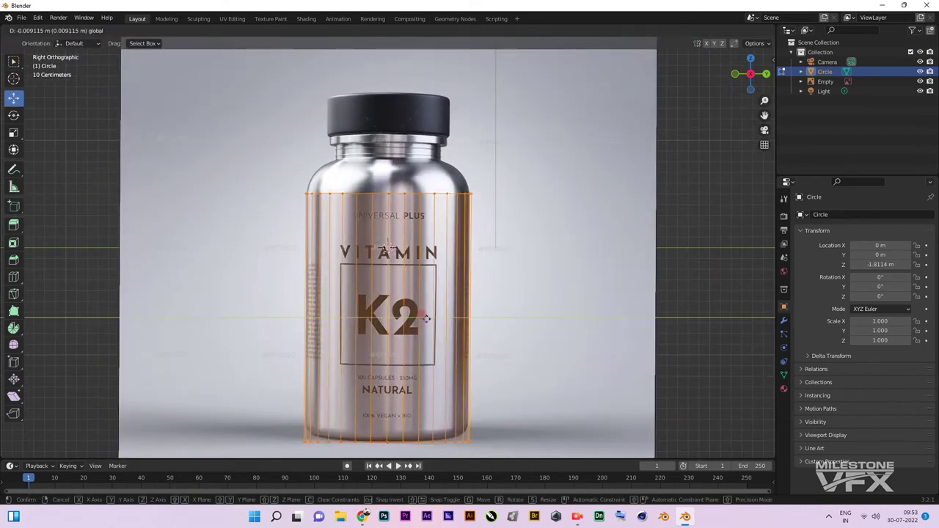
pyautogui.press('e')
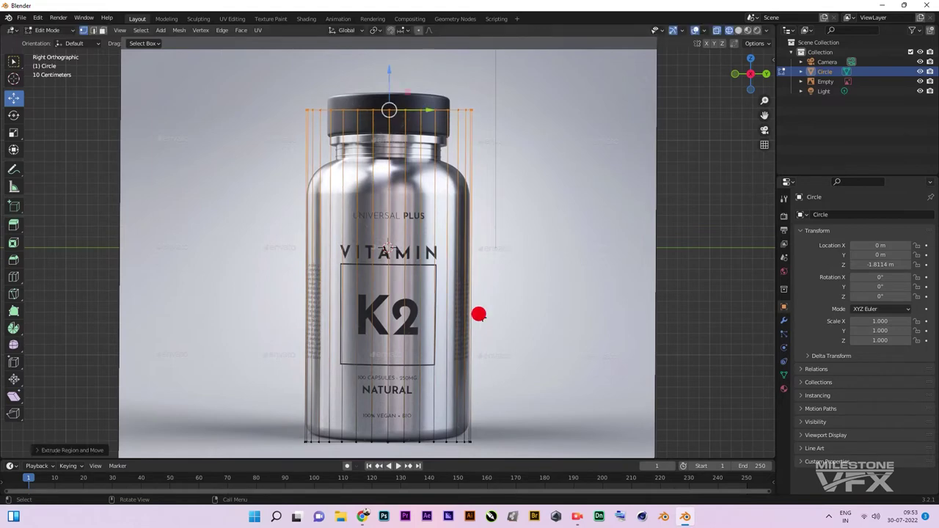
# Step: Cut an edge loop near the bottle's base
pyautogui.hotkey('ctrl', 'r')
pyautogui.click(469, 433)
pyautogui.moveTo(291, 464); pyautogui.dragTo(547, 440)
pyautogui.hotkey('ctrl', 't')
# Step: Add edge loops near the shoulder and slide one up to the neck line
pyautogui.hotkey('ctrl', 'r')
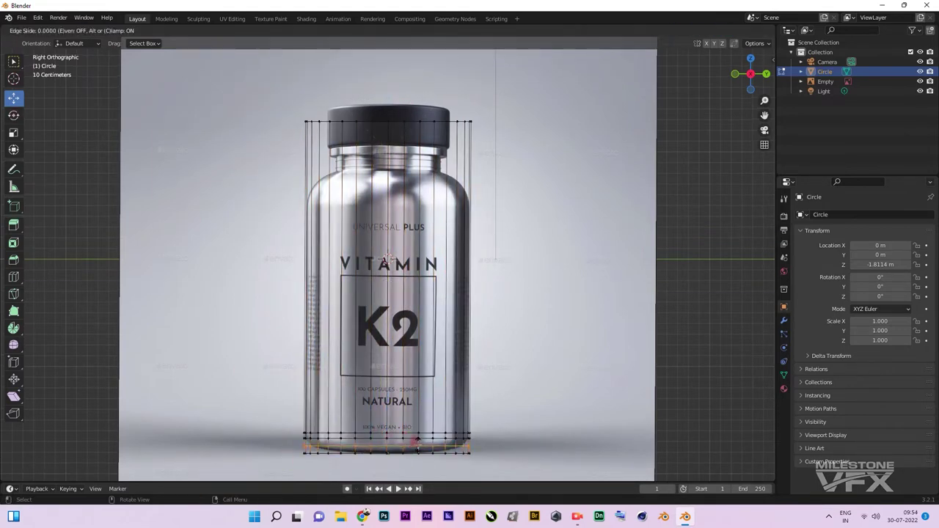
pyautogui.click(369, 167)
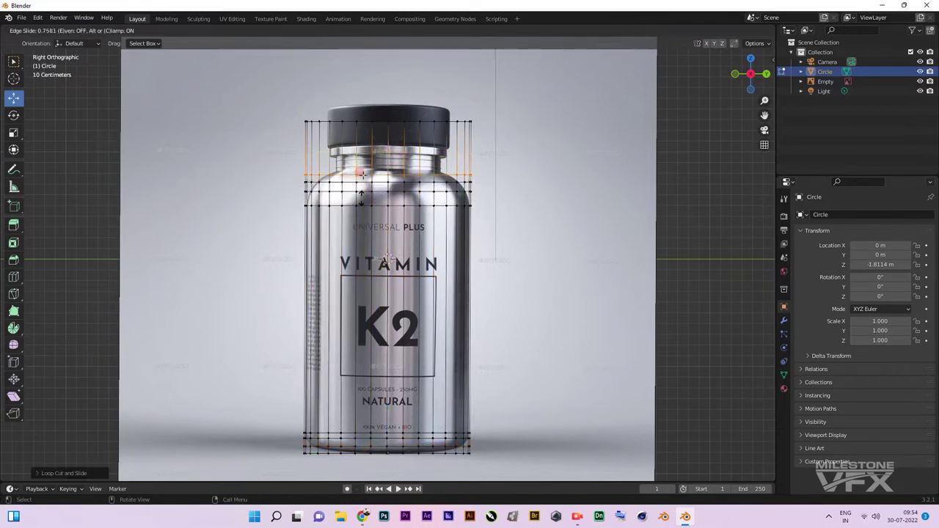
pyautogui.click(476, 169)
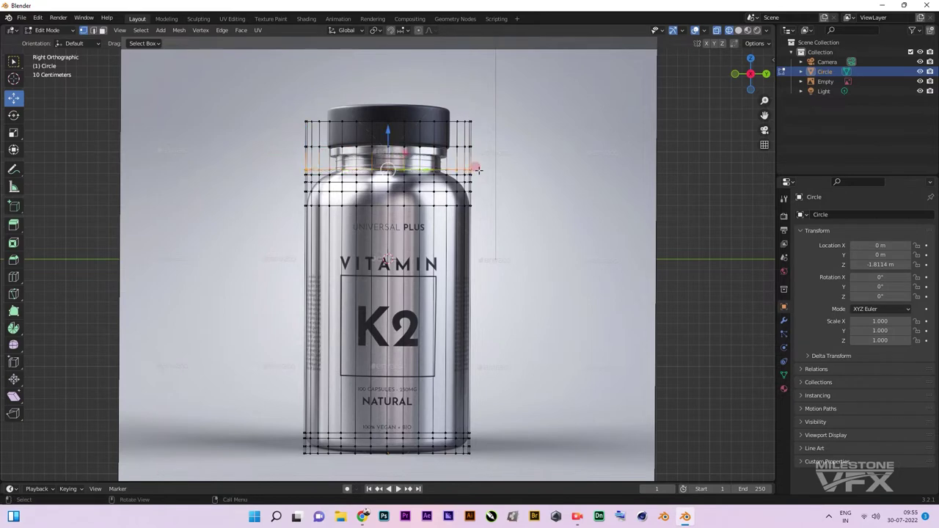
pyautogui.click(471, 167)
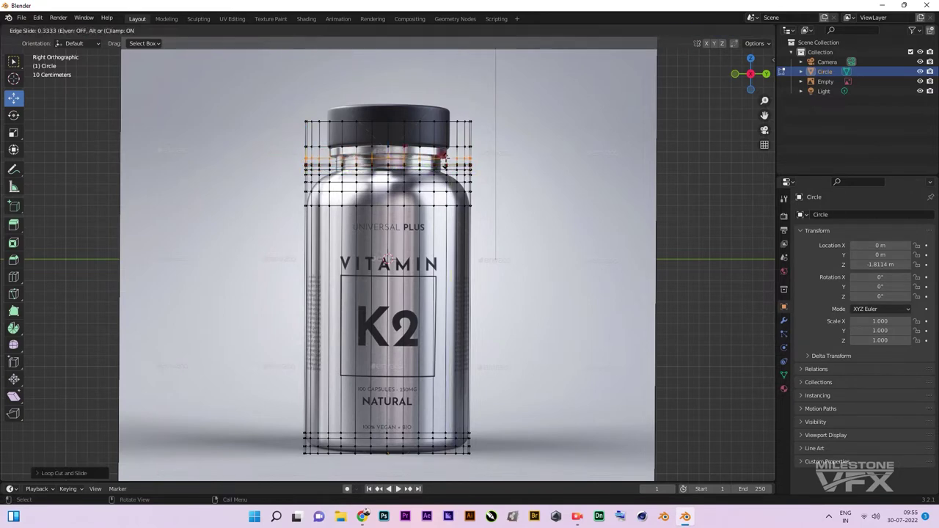
pyautogui.scroll(2, 443, 159)
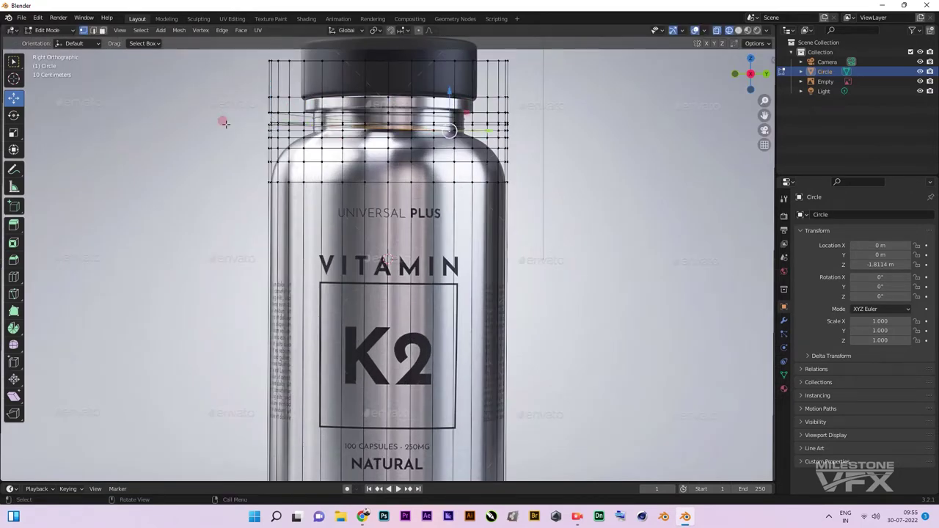
pyautogui.click(276, 117)
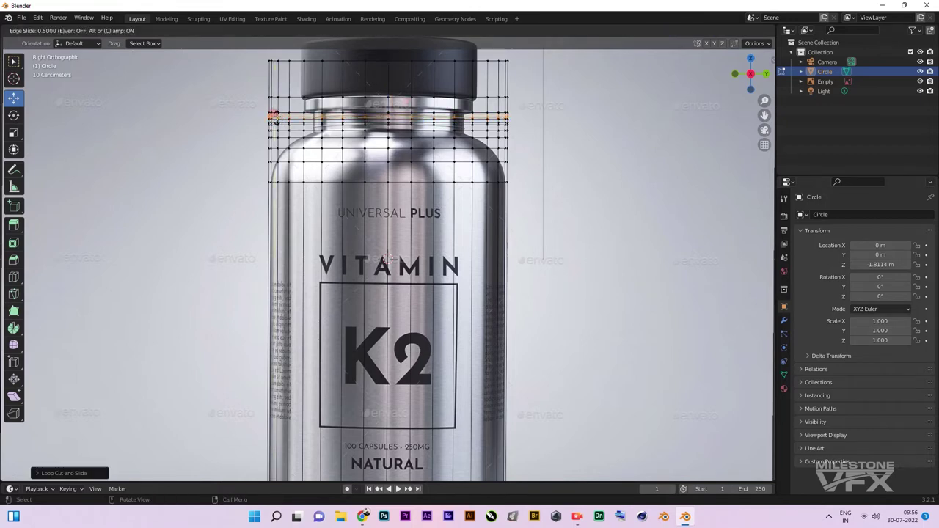
pyautogui.click(382, 110)
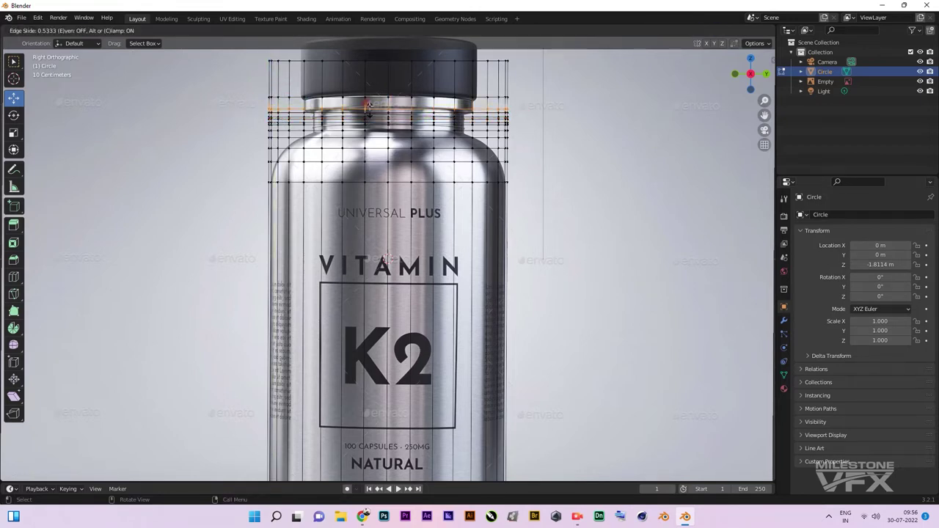
pyautogui.scroll(-2, 387, 258)
pyautogui.scroll(4, 400, 466)
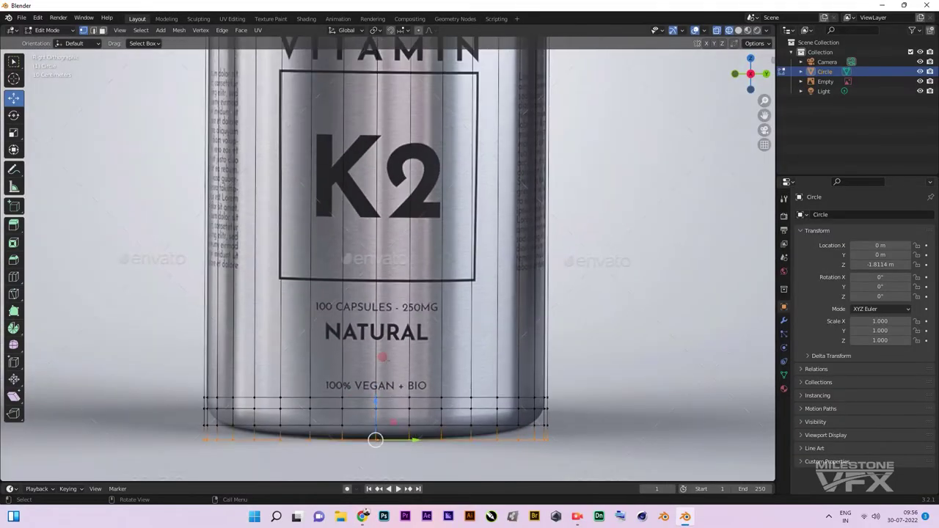
# Step: Select the bottom ring and scale it inward to curve the base
pyautogui.press('s')
pyautogui.click(352, 374)
pyautogui.click(219, 453)
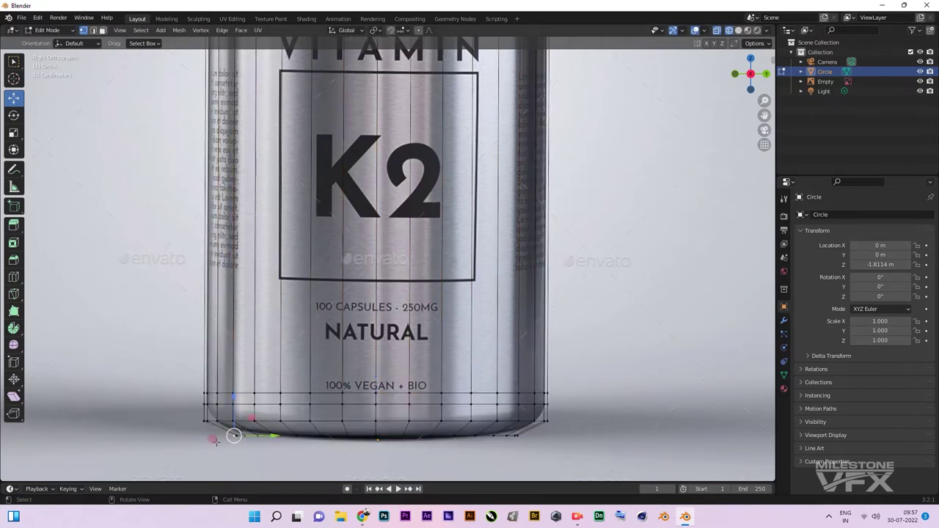
pyautogui.moveTo(541, 427); pyautogui.dragTo(543, 428)
pyautogui.press('s')
pyautogui.click(554, 415)
pyautogui.click(325, 431)
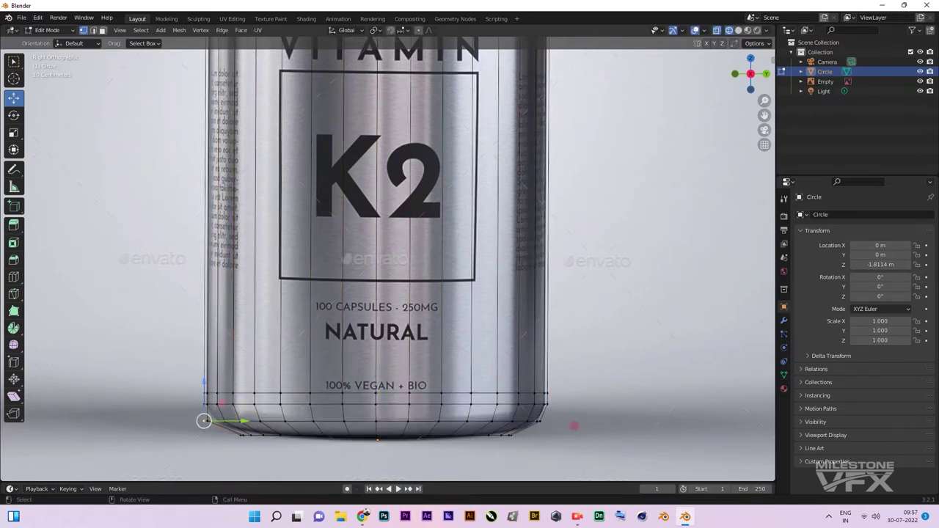
pyautogui.hotkey('ctrl', 'z')
pyautogui.hotkey('ctrl', 'z')
pyautogui.hotkey('ctrl', 'shift', 'z')
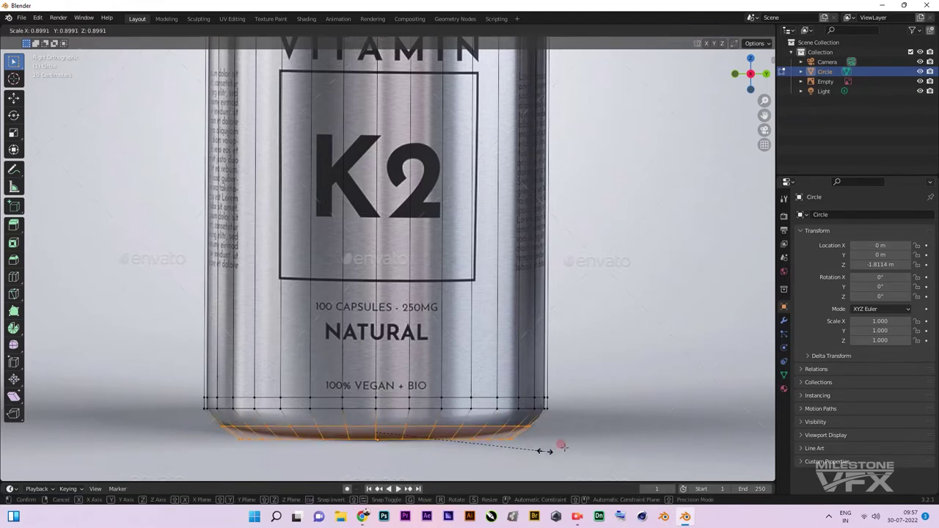
pyautogui.hotkey('ctrl', 'z')
pyautogui.hotkey('ctrl', 'shift', 'z')
# Step: Add a loop near the base and scale it inward for a rounded bottom
pyautogui.click(318, 431)
pyautogui.rightClick(239, 454)
pyautogui.press('s')
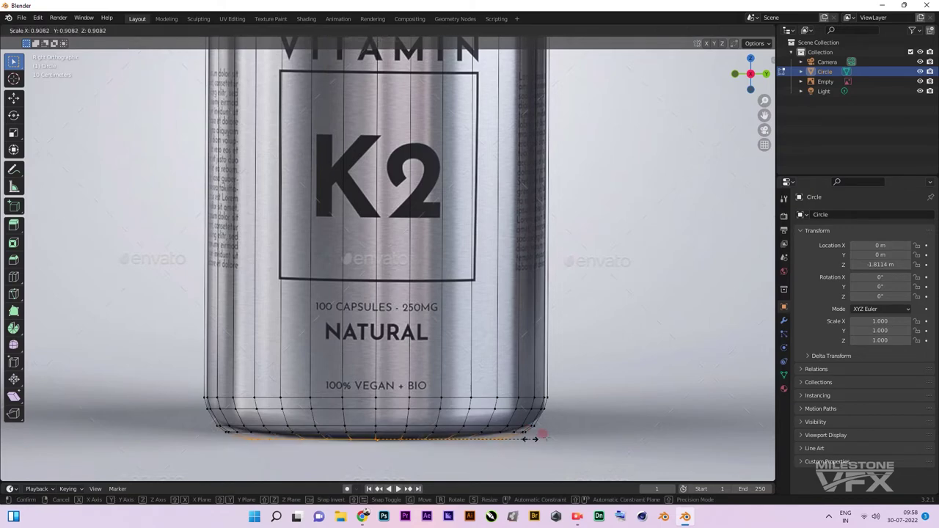
pyautogui.click(534, 438)
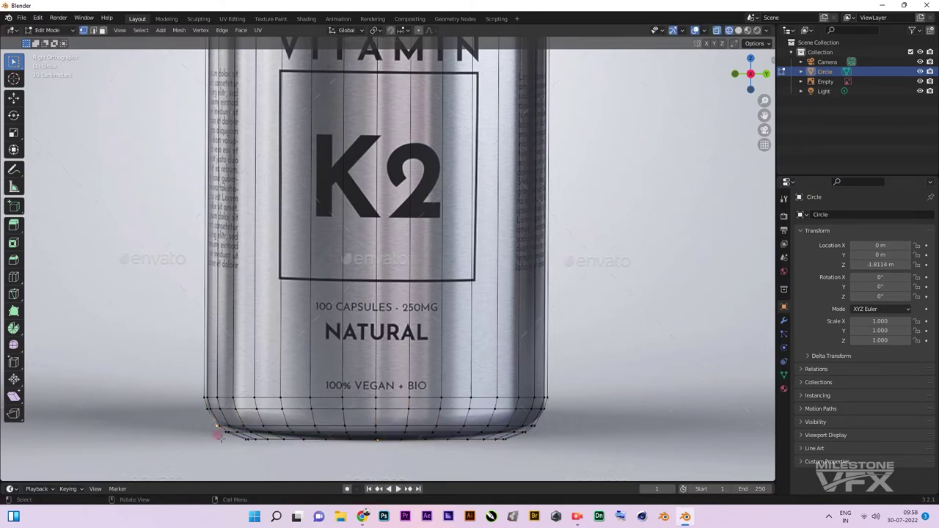
pyautogui.moveTo(758, 109); pyautogui.dragTo(217, 265)
# Step: Scale the shoulder rings inward to taper toward the neck
pyautogui.keyDown('alt'); pyautogui.click(181, 256); pyautogui.keyUp('alt')
pyautogui.press('s')
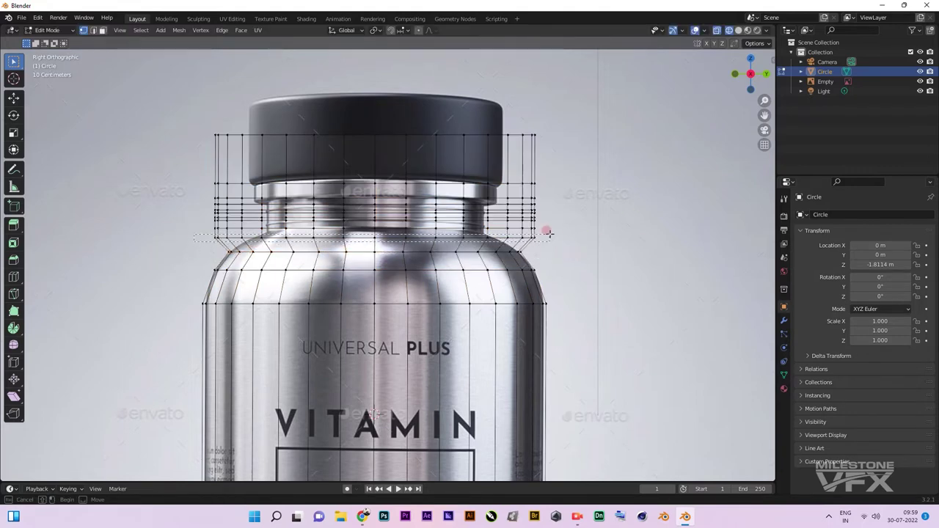
pyautogui.press('s')
pyautogui.click(629, 243)
pyautogui.keyDown('alt'); pyautogui.click(451, 258); pyautogui.keyUp('alt')
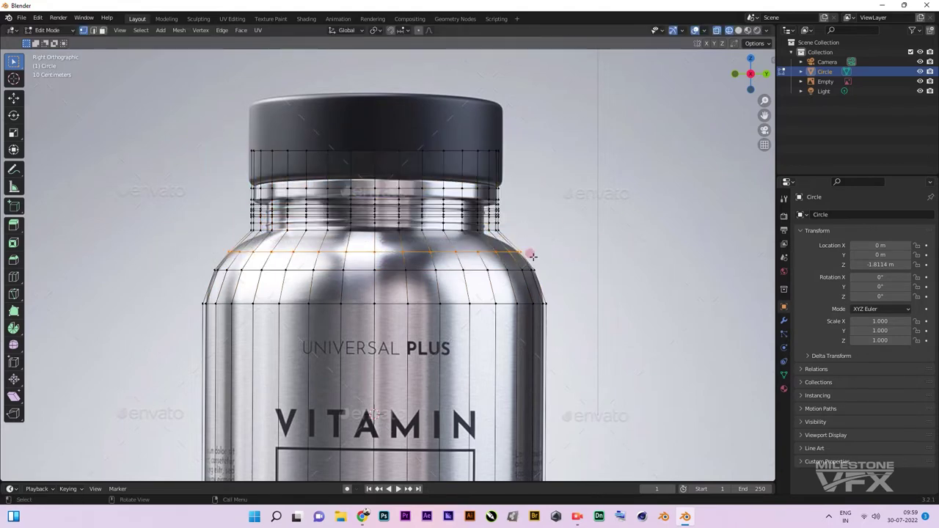
pyautogui.click(195, 241)
# Step: Narrow the neck and cap rings and move them vertically along Z
pyautogui.moveTo(212, 138); pyautogui.dragTo(510, 229)
pyautogui.press('s')
pyautogui.click(516, 245)
pyautogui.press('g')
pyautogui.press('z')
pyautogui.click(370, 169)
# Step: Cut a loop under the cap, then scale it and shift it vertically to form the lip
pyautogui.keyDown('alt'); pyautogui.click(490, 194); pyautogui.keyUp('alt')
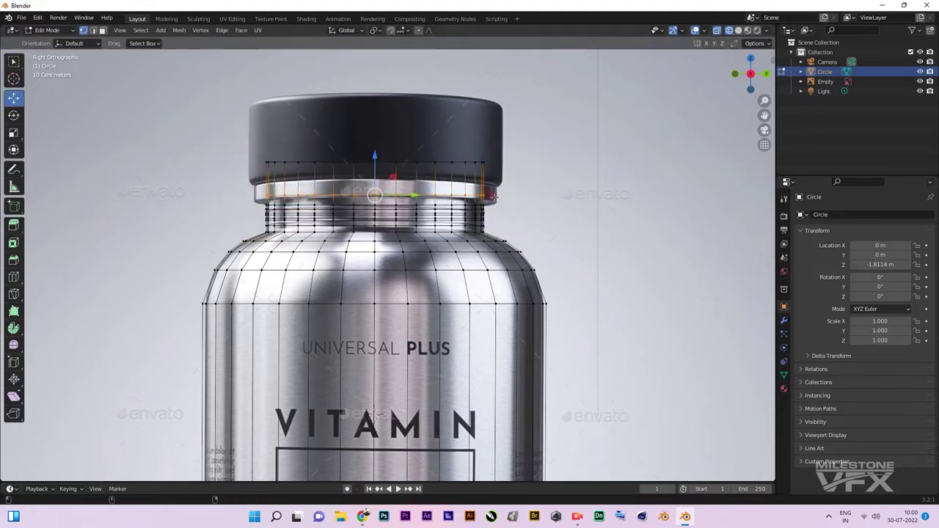
pyautogui.hotkey('ctrl', 'r')
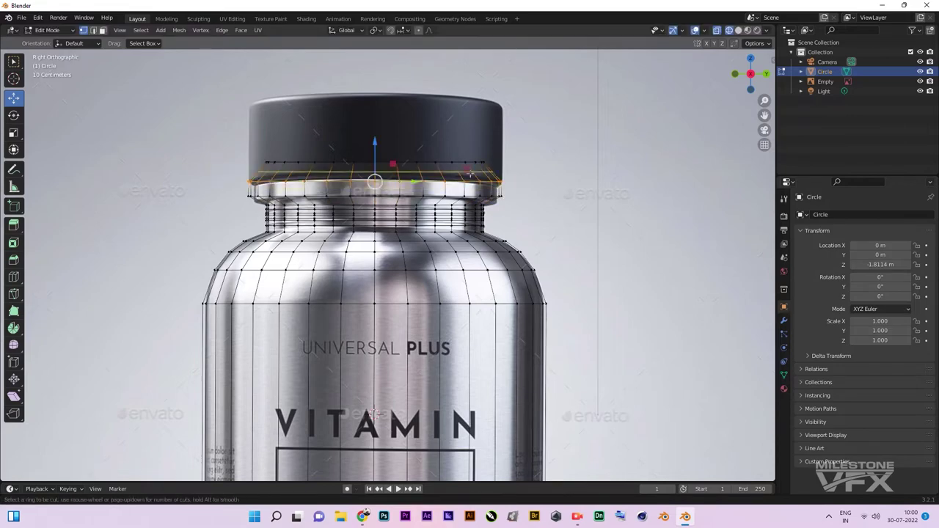
pyautogui.press('s')
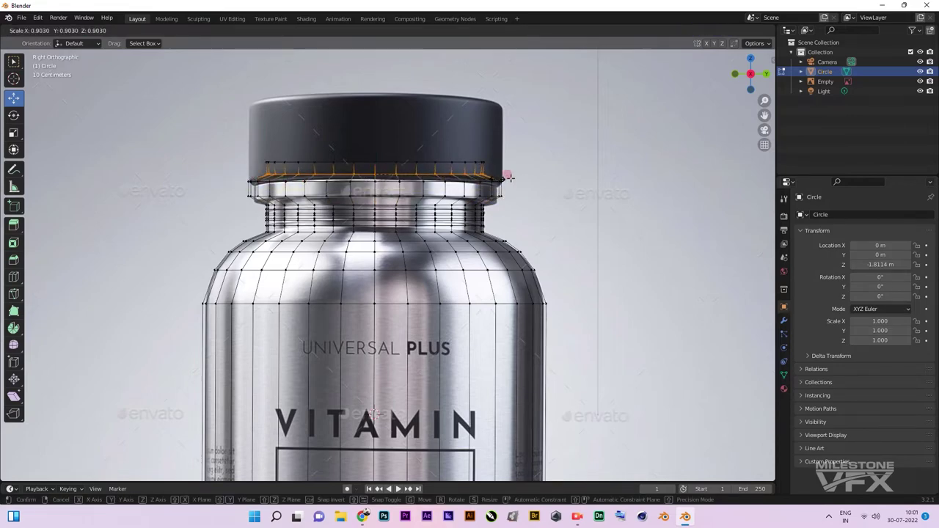
pyautogui.click(508, 177)
pyautogui.press('g')
pyautogui.press('z')
pyautogui.click(373, 142)
pyautogui.moveTo(374, 142); pyautogui.dragTo(411, 190, button='middle')
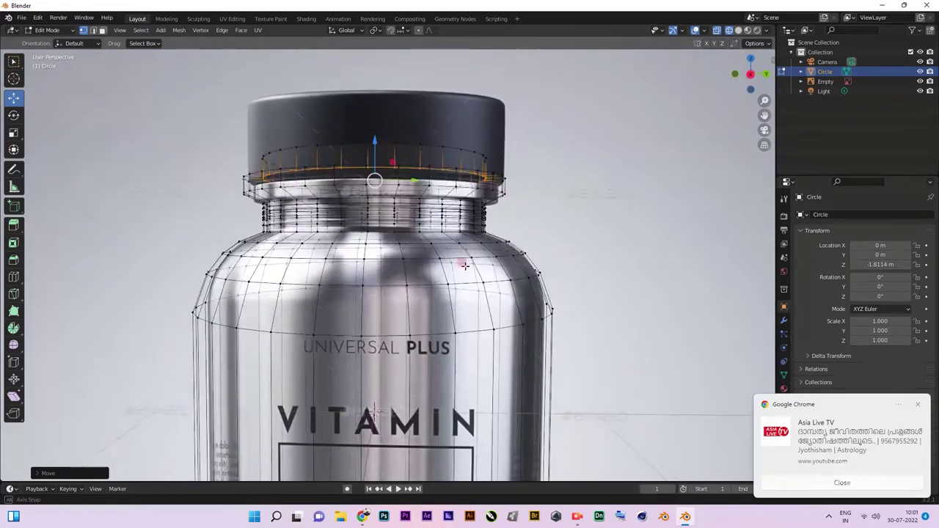
pyautogui.press('KP_7')
pyautogui.press('KP_3')
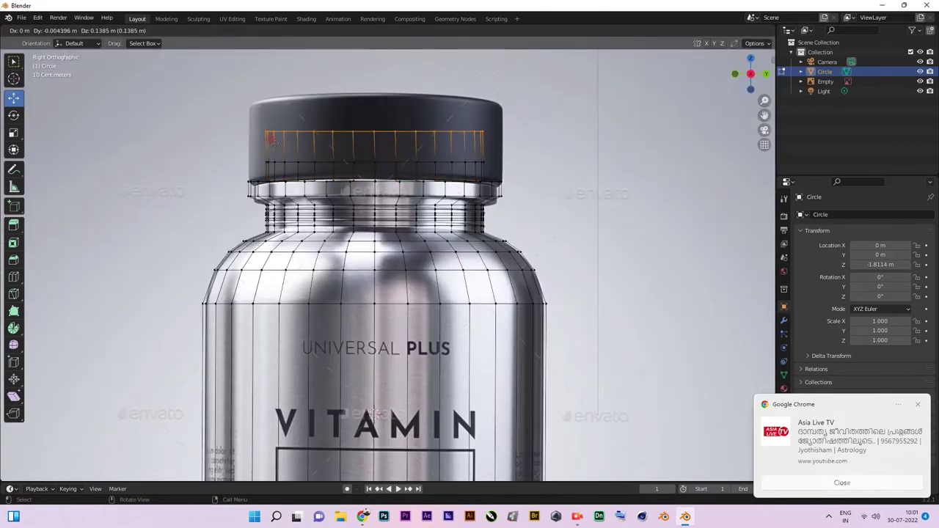
# Step: Finish the cap extrusion, then add an edge loop around the neck and widen it slightly
pyautogui.click(270, 140)
pyautogui.scroll(3, 173, 172)
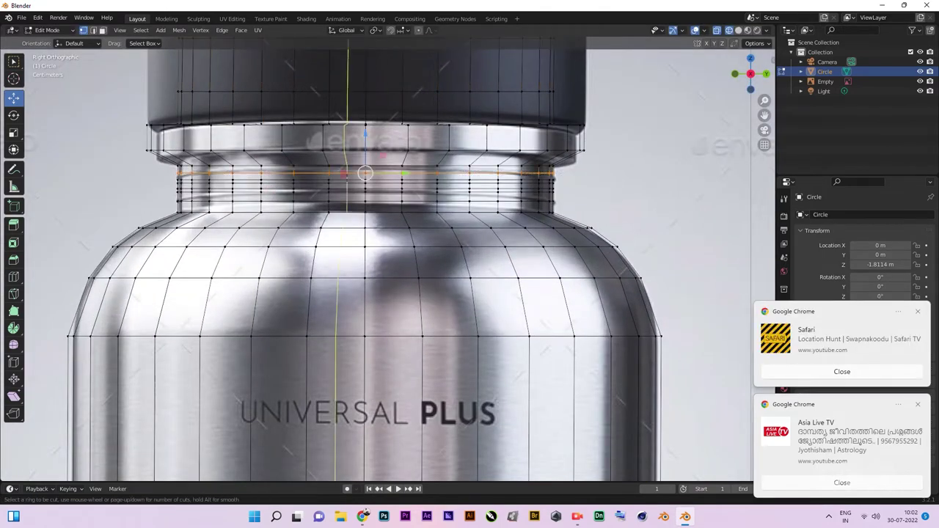
pyautogui.click(365, 174)
pyautogui.rightClick(161, 185)
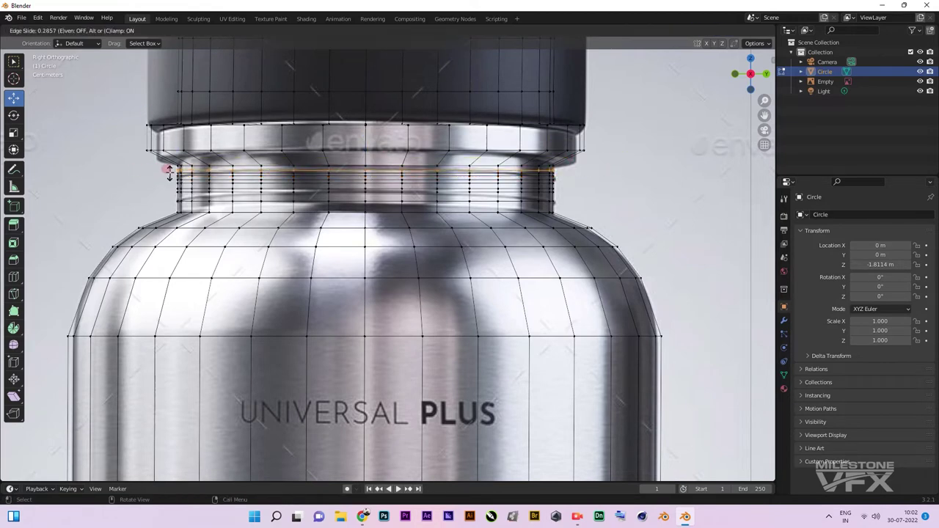
pyautogui.scroll(1, 126, 151)
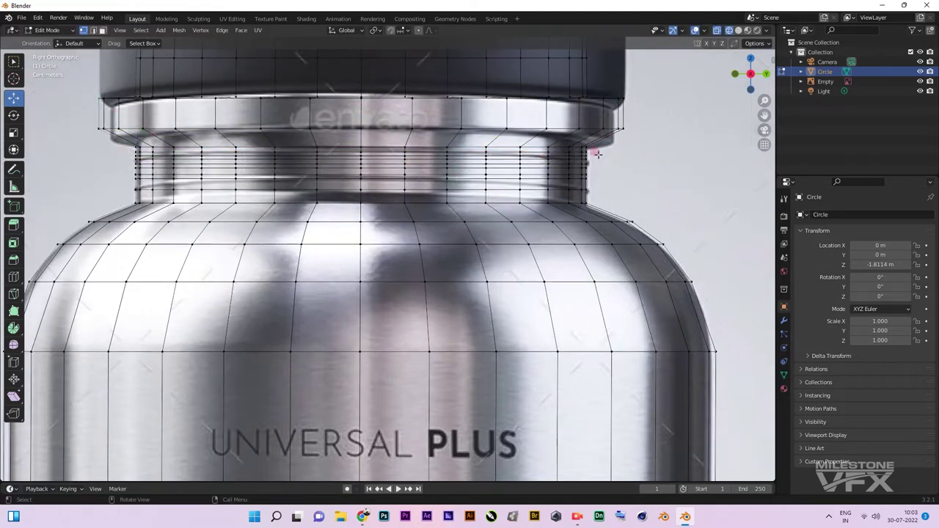
pyautogui.press('s')
pyautogui.click(120, 154)
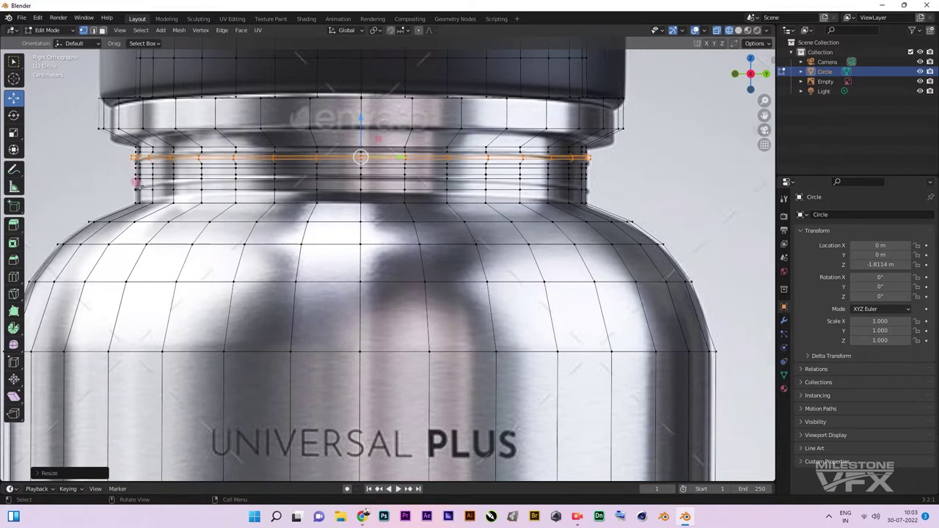
# Step: Slide the neck loop into place and try sliding the loop under the cap rim
pyautogui.press('g')
pyautogui.press('g')
pyautogui.press('g')
pyautogui.press('g')
pyautogui.click(628, 184)
pyautogui.keyDown('alt'); pyautogui.click(593, 140); pyautogui.keyUp('alt')
pyautogui.press('g')
pyautogui.press('g')
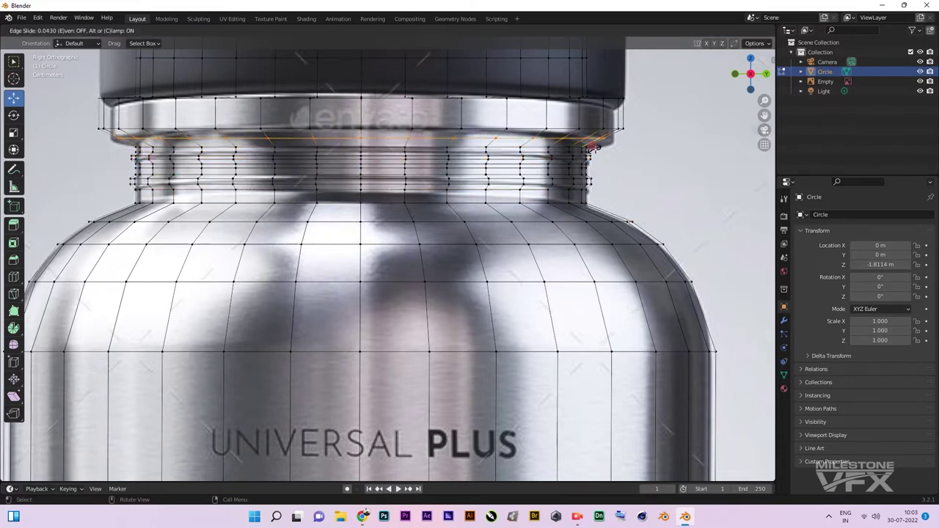
pyautogui.rightClick(592, 147)
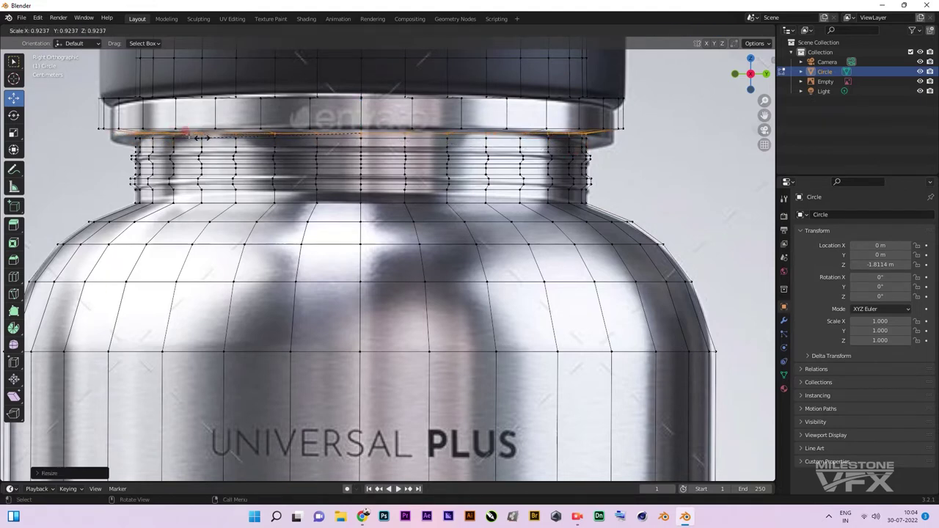
# Step: Edge-slide the lower shoulder loop to refine the curve below the neck
pyautogui.click(198, 137)
pyautogui.scroll(-2, 198, 137)
pyautogui.keyDown('alt'); pyautogui.click(128, 308); pyautogui.keyUp('alt')
pyautogui.press('g')
pyautogui.press('g')
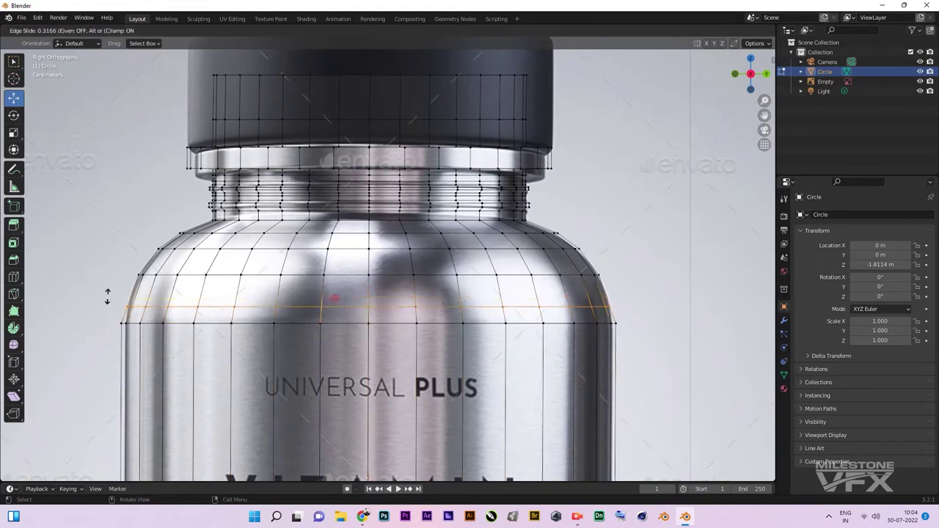
pyautogui.click(110, 293)
pyautogui.scroll(-4, 117, 264)
pyautogui.scroll(4, 526, 137)
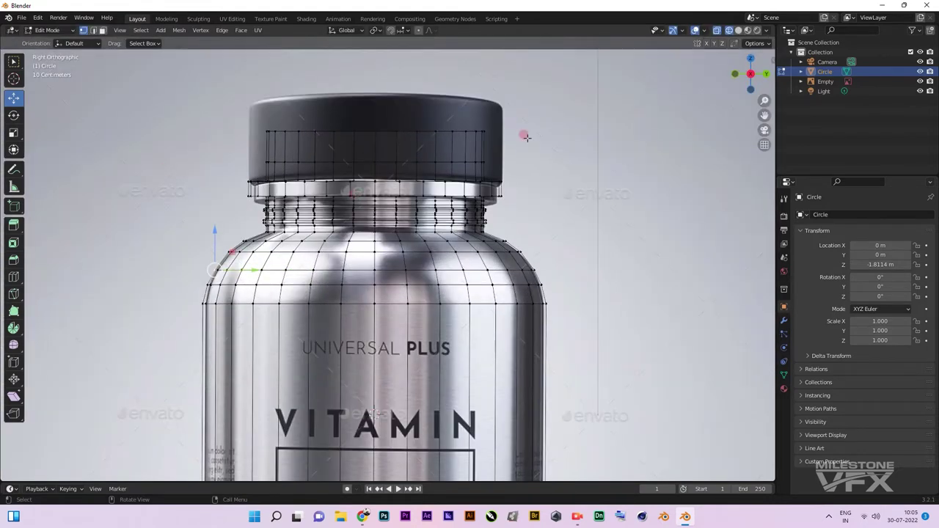
# Step: Try adding a circle inside the jar mesh, then undo it
pyautogui.hotkey('shift', 'a')
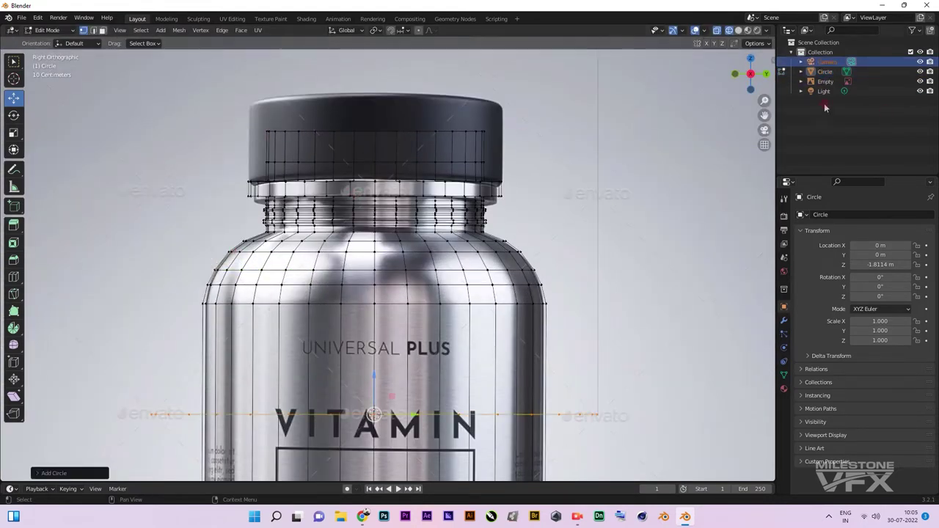
pyautogui.click(804, 71)
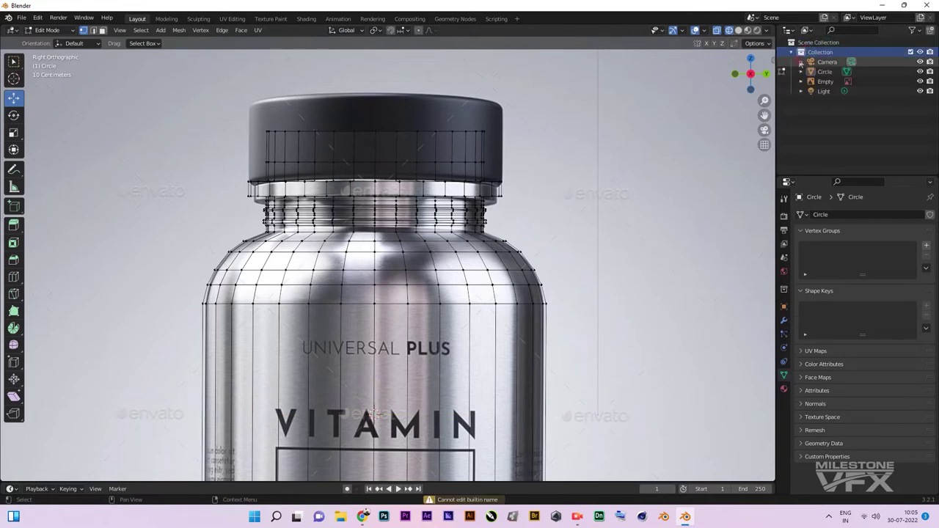
pyautogui.click(66, 135)
pyautogui.hotkey('shift', 'a')
pyautogui.click(139, 207)
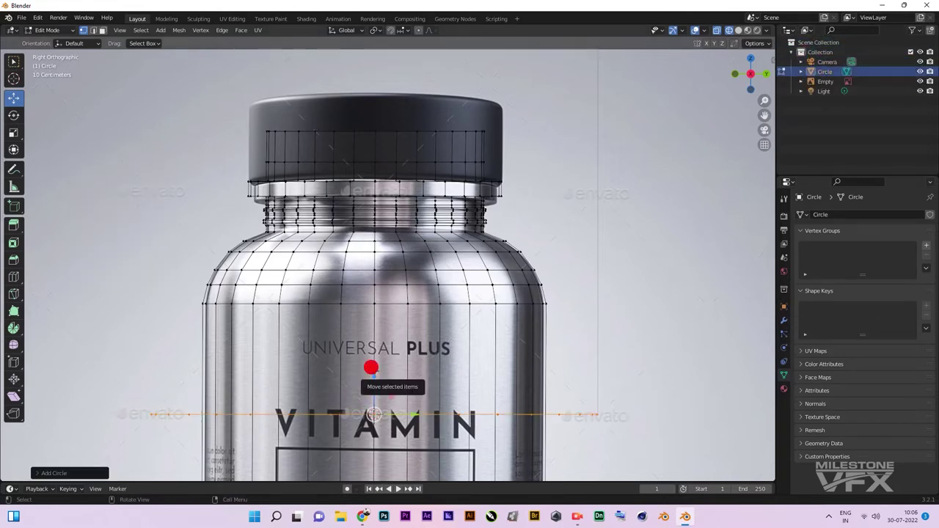
pyautogui.hotkey('ctrl', 'z')
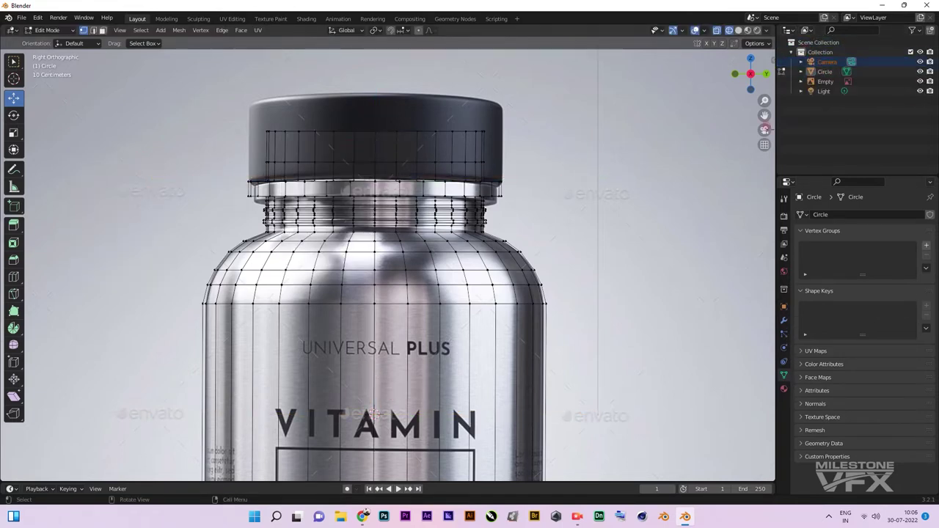
# Step: Add a mesh circle as a separate new object and move it
pyautogui.click(824, 82)
pyautogui.click(822, 91)
pyautogui.click(829, 62)
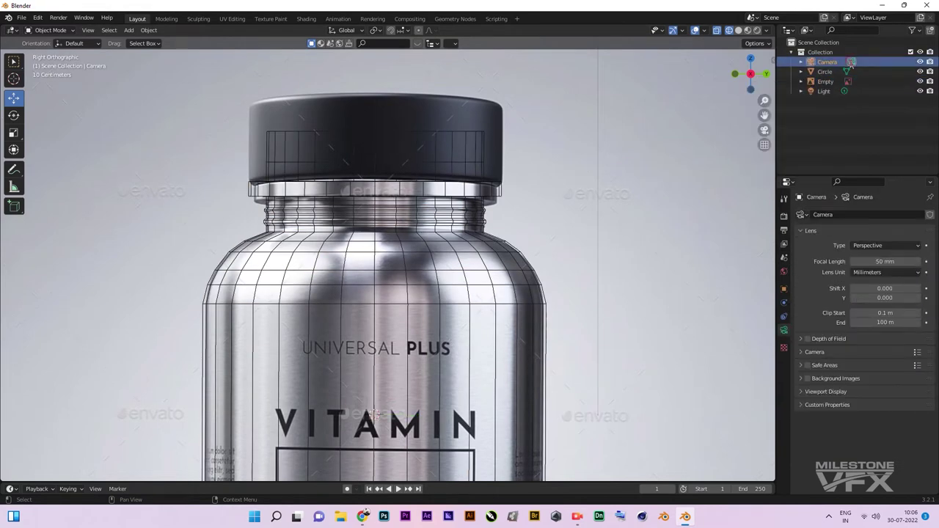
pyautogui.hotkey('shift', 'a')
pyautogui.click(242, 144)
pyautogui.press('g')
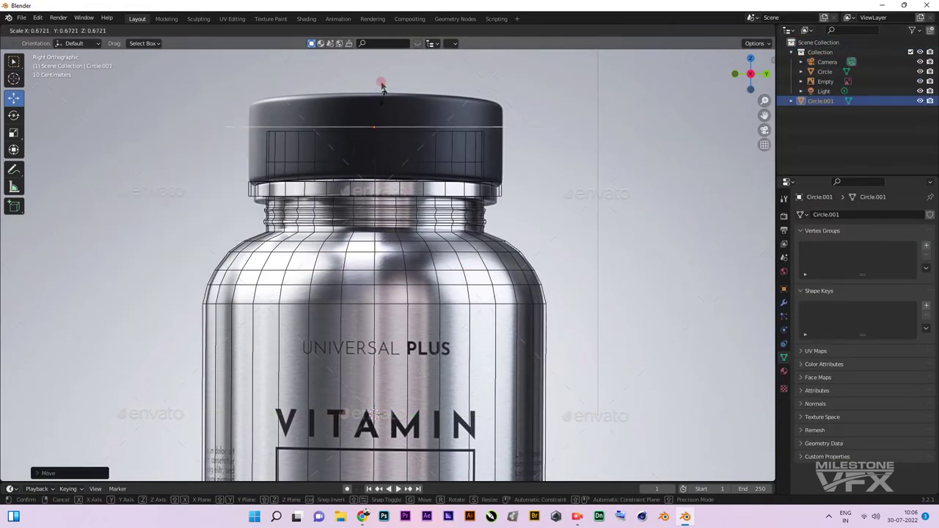
pyautogui.click(375, 157)
pyautogui.press('s')
pyautogui.rightClick(85, 155)
# Step: Test extruding the circle in front view, then delete that circle object
pyautogui.moveTo(455, 330); pyautogui.dragTo(472, 334, button='middle')
pyautogui.press('KP_1')
pyautogui.scroll(-2, 311, 130)
pyautogui.press('Tab')
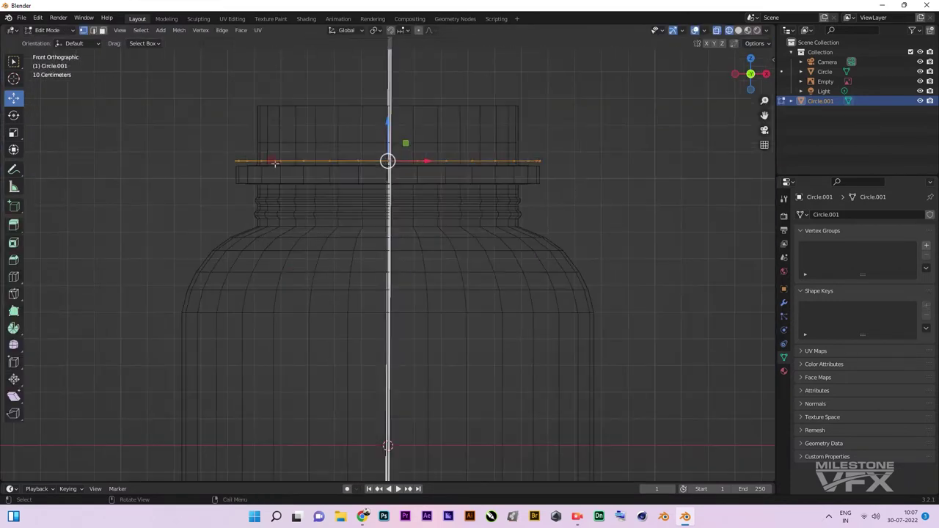
pyautogui.press('e')
pyautogui.click(273, 77)
pyautogui.hotkey('ctrl', 'z')
pyautogui.hotkey('ctrl', 'z')
pyautogui.hotkey('ctrl', 'z')
pyautogui.hotkey('ctrl', 'shift', 'z')
pyautogui.click(738, 30)
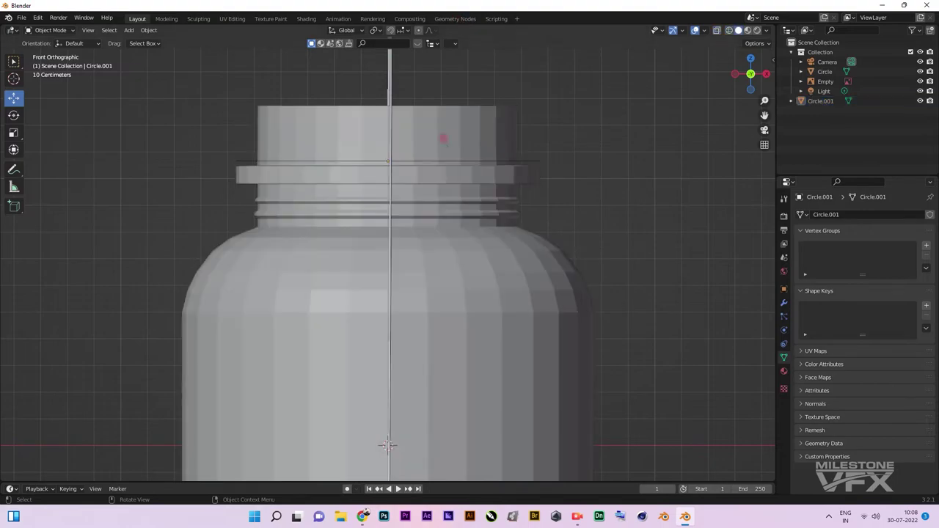
pyautogui.press('KP_3')
pyautogui.press('Delete')
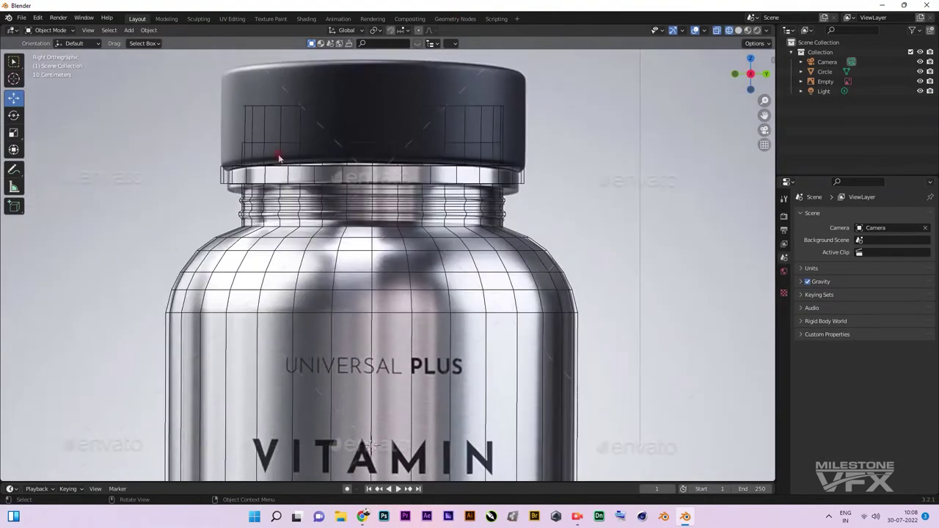
# Step: Add a fresh 179-vertex circle object and move it up along Z to the cap
pyautogui.hotkey('shift', 'a')
pyautogui.click(246, 286)
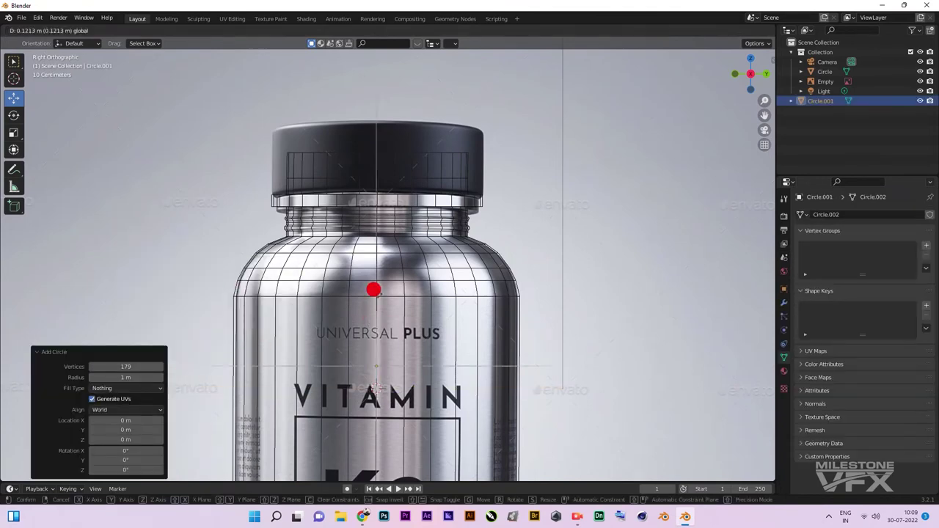
pyautogui.click(557, 389)
pyautogui.hotkey('shift', 'a')
pyautogui.click(609, 414)
pyautogui.press('Return')
pyautogui.click(373, 321)
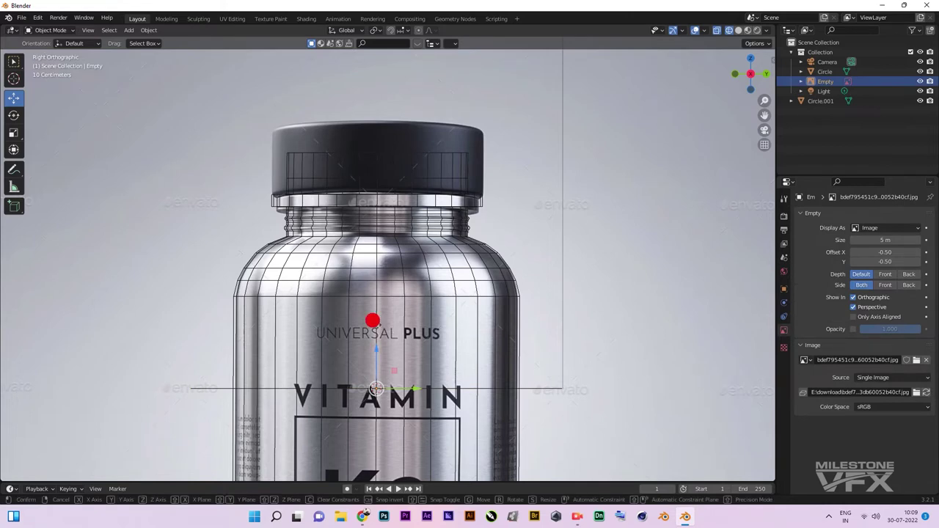
pyautogui.click(540, 387)
pyautogui.press('g')
pyautogui.press('z')
pyautogui.click(377, 146)
# Step: Scale the ring in several passes until it matches the cap base
pyautogui.press('s')
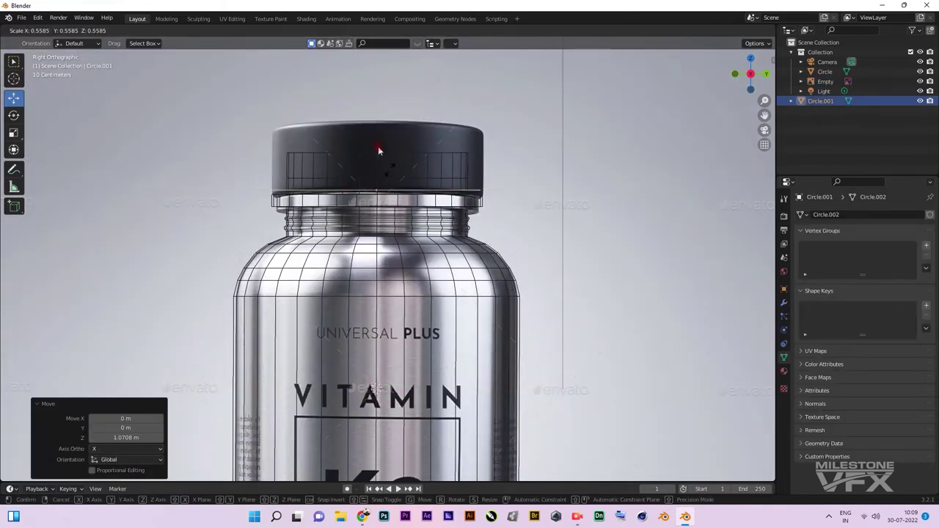
pyautogui.click(377, 151)
pyautogui.scroll(4, 378, 150)
pyautogui.press('s')
pyautogui.click(382, 97)
pyautogui.press('s')
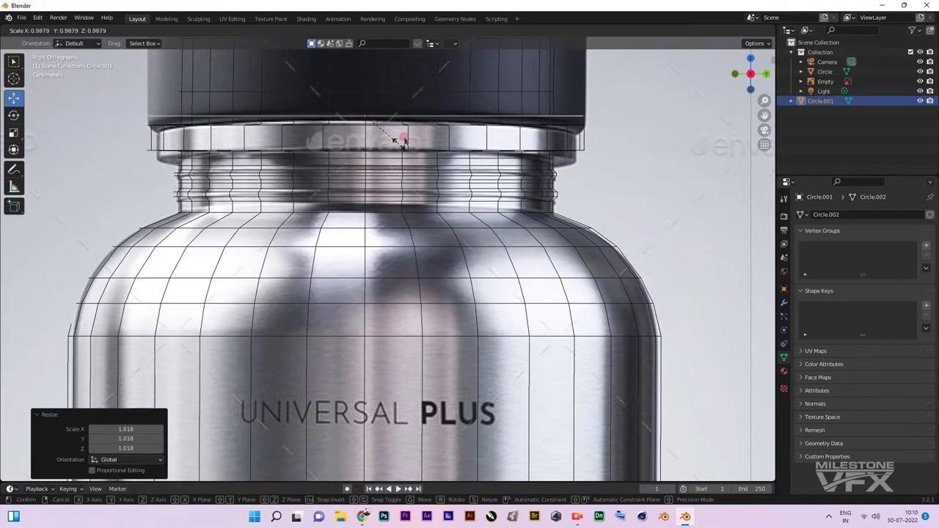
pyautogui.click(367, 115)
# Step: Extrude the ring upward into the cap wall and position its top edge
pyautogui.scroll(-2, 370, 117)
pyautogui.press('Tab')
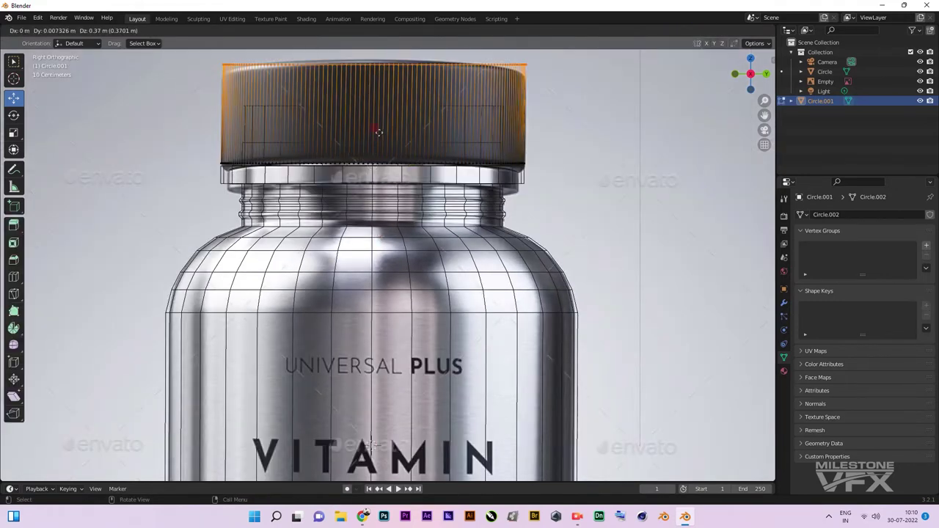
pyautogui.click(378, 132)
pyautogui.moveTo(377, 132); pyautogui.dragTo(376, 123, button='middle')
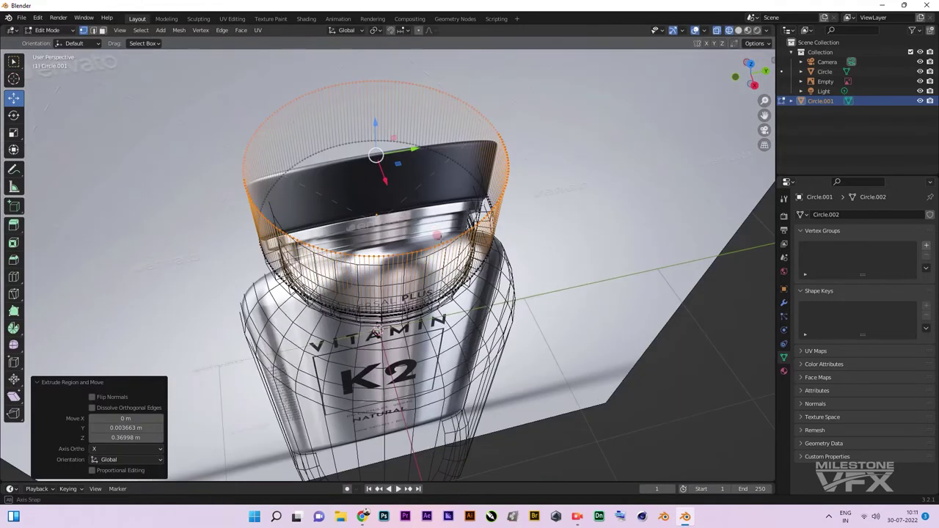
pyautogui.press('g')
pyautogui.press('KP_3')
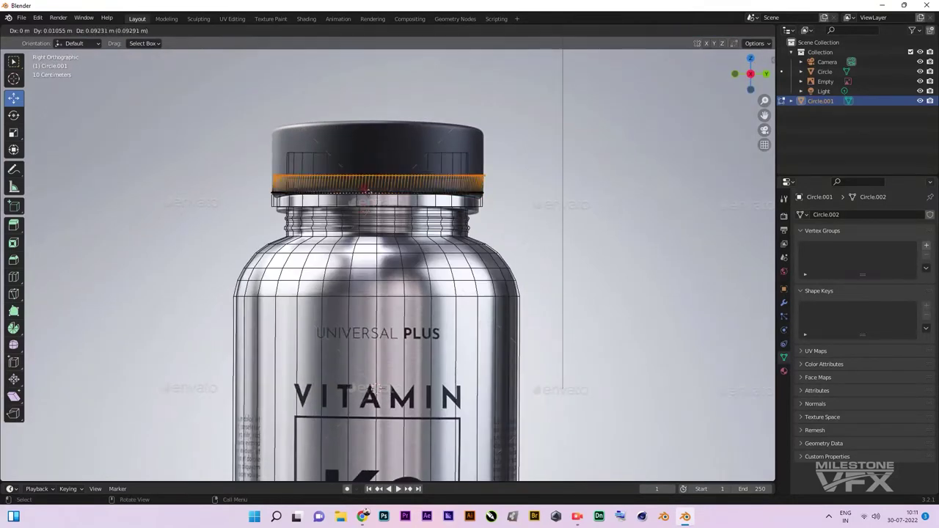
pyautogui.click(365, 138)
# Step: Extrude and shrink successive inset rings across the cap top
pyautogui.press('e')
pyautogui.press('s')
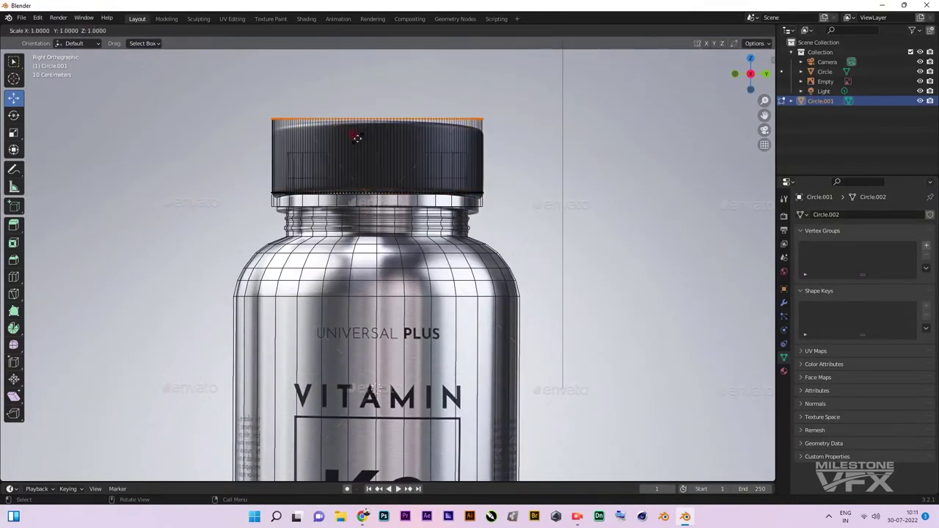
pyautogui.click(357, 138)
pyautogui.moveTo(357, 138); pyautogui.dragTo(387, 198, button='middle')
pyautogui.press('e')
pyautogui.press('s')
pyautogui.click(374, 151)
pyautogui.click(200, 30)
pyautogui.click(241, 122)
pyautogui.press('s')
# Step: Rip and fill the inner vertices, shrinking the innermost ring to close the centre
pyautogui.click(374, 158)
pyautogui.click(200, 30)
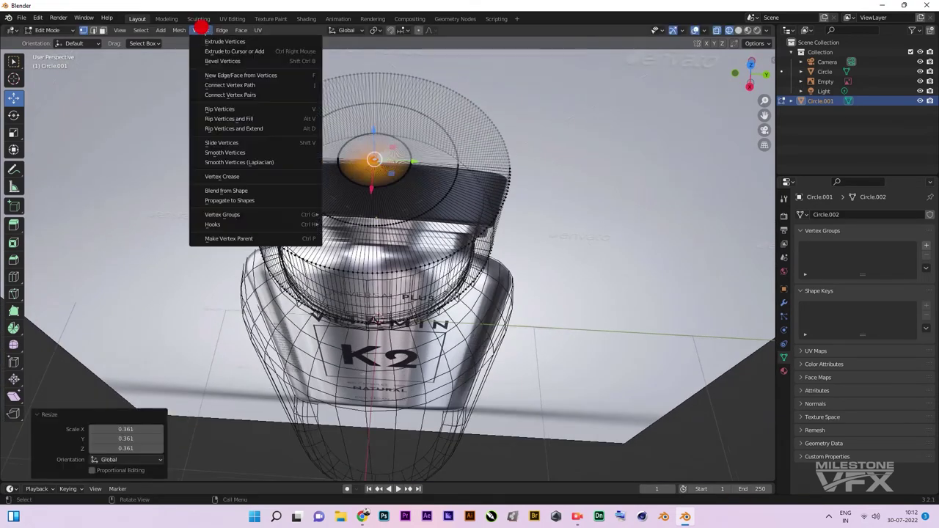
pyautogui.click(222, 118)
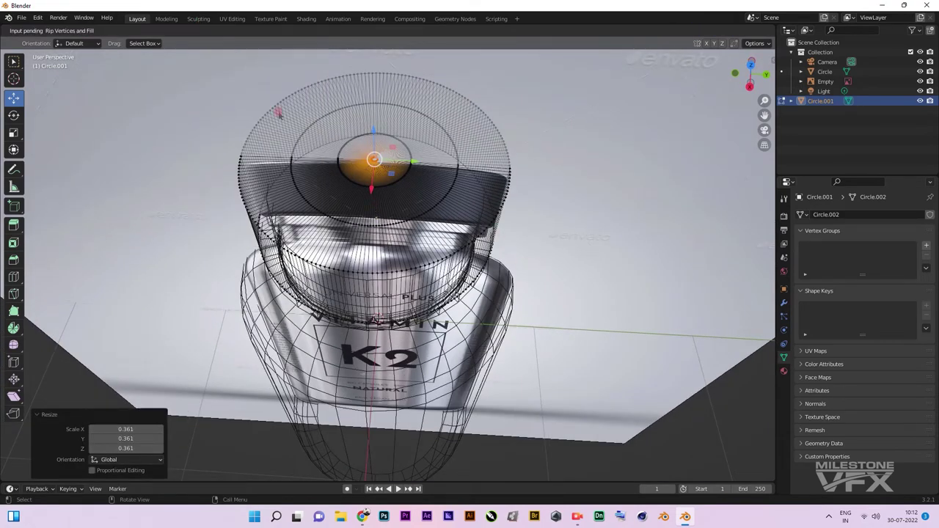
pyautogui.press('s')
pyautogui.click(374, 169)
pyautogui.scroll(6, 402, 311)
pyautogui.press('s')
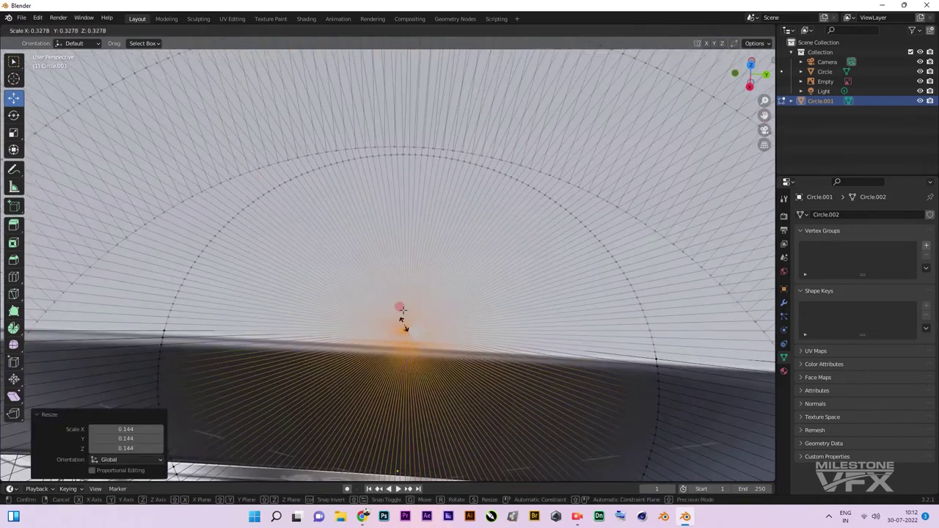
pyautogui.press('Escape')
# Step: Select the whole cap with Ctrl+L in front view, then pick the reference image object
pyautogui.scroll(-10, 402, 311)
pyautogui.press('KP_1')
pyautogui.click(819, 101)
pyautogui.hotkey('ctrl', 'l')
pyautogui.click(865, 81)
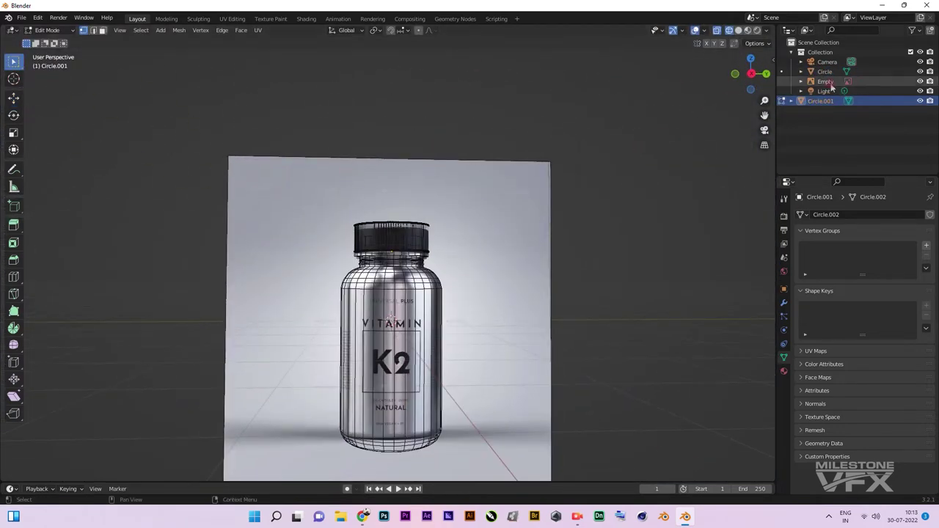
# Step: Delete the reference image object and view the bottle from the side in wireframe
pyautogui.press('Delete')
pyautogui.hotkey('alt', 'a')
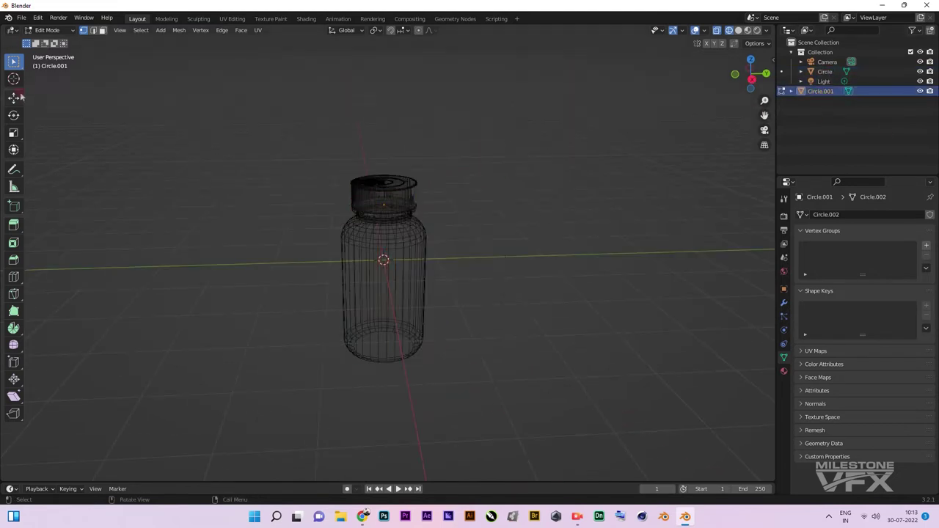
pyautogui.hotkey('shift', 'z')
pyautogui.scroll(5, 381, 257)
pyautogui.press('KP_3')
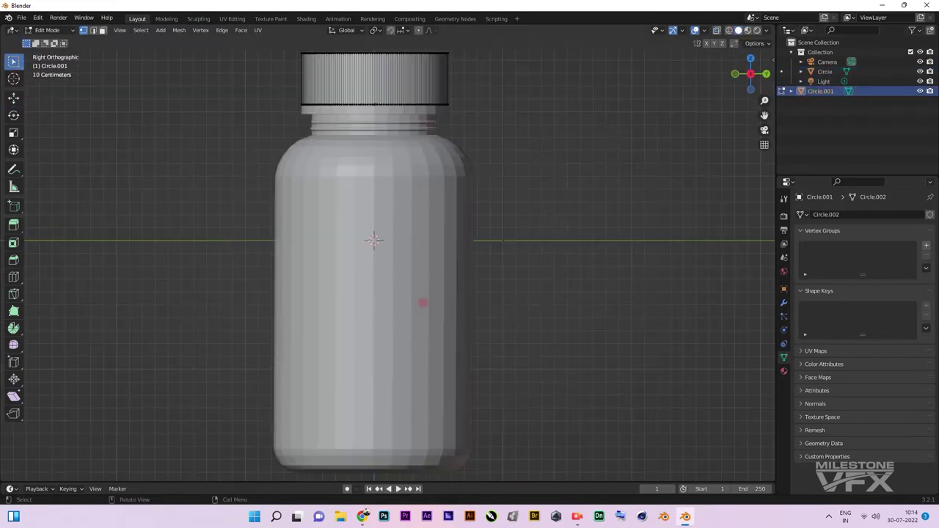
pyautogui.scroll(5, 382, 162)
pyautogui.hotkey('shift', 'z')
# Step: Select the cap faces and add a loop cut around the cap
pyautogui.moveTo(146, 91); pyautogui.dragTo(563, 227)
pyautogui.hotkey('ctrl', 'r')
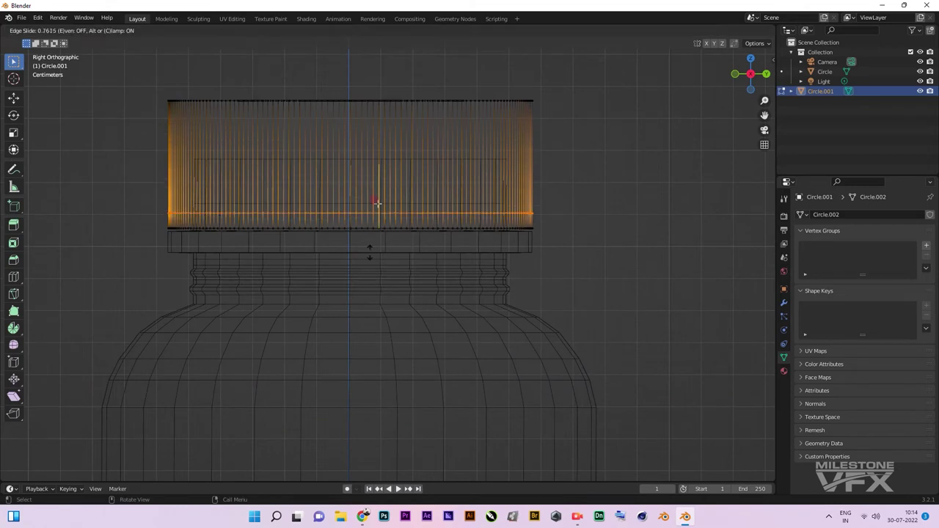
pyautogui.click(368, 247)
pyautogui.click(151, 90)
pyautogui.press('g')
pyautogui.press('g')
pyautogui.click(738, 30)
# Step: Try the face options on the cap, including a random face selection
pyautogui.rightClick(336, 165)
pyautogui.click(221, 30)
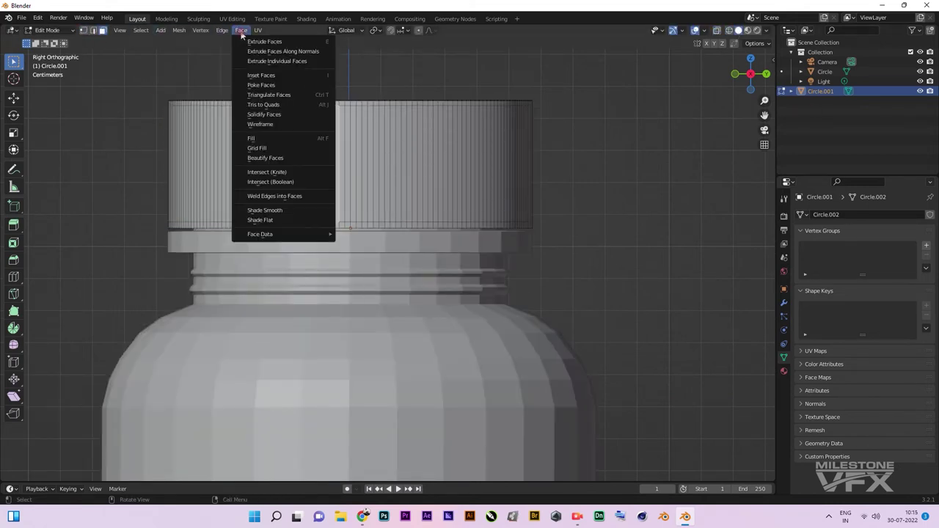
pyautogui.click(161, 103)
pyautogui.moveTo(363, 228); pyautogui.dragTo(365, 256, button='middle')
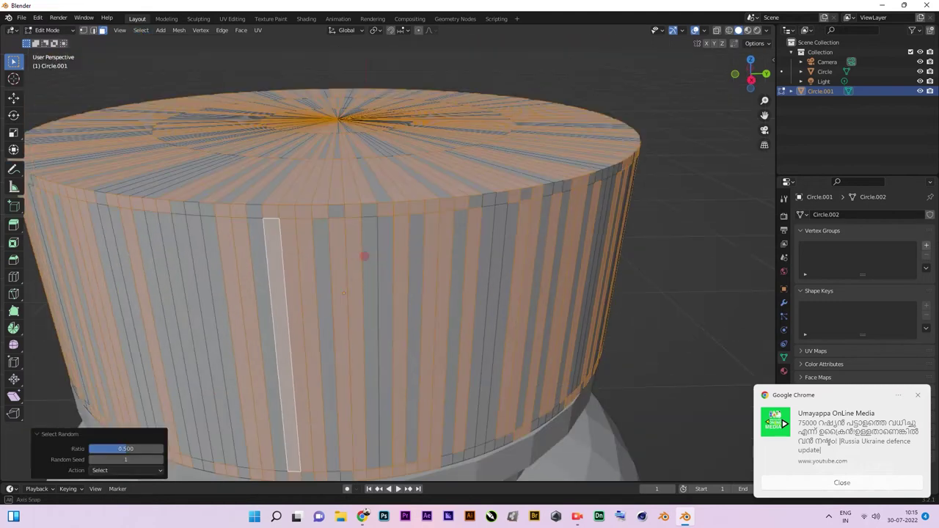
pyautogui.scroll(-4, 364, 256)
pyautogui.rightClick(330, 100)
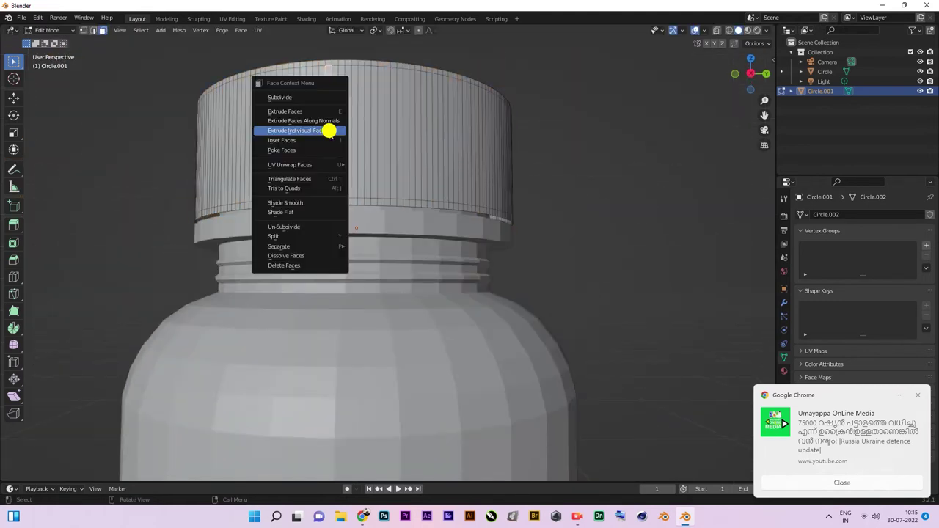
pyautogui.click(218, 29)
pyautogui.click(241, 31)
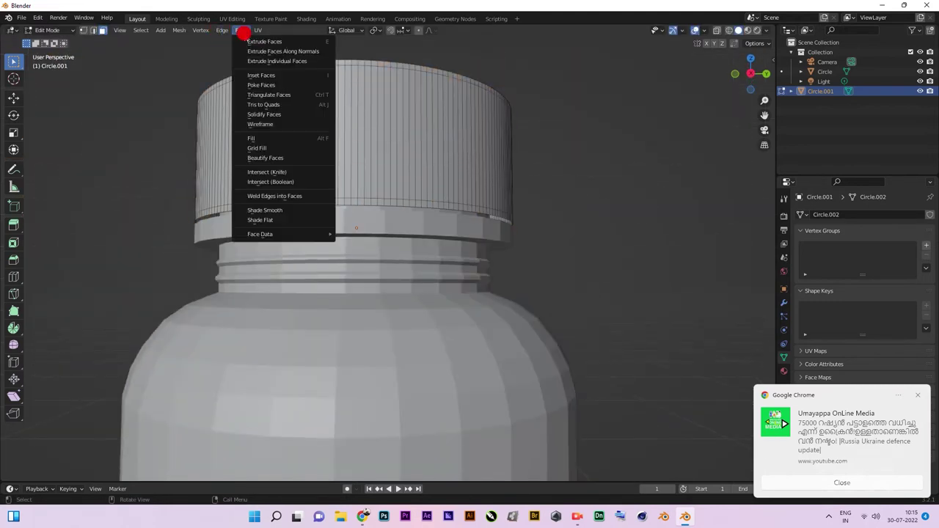
pyautogui.click(250, 61)
# Step: Select the cap's side face ring and apply Checker Deselect
pyautogui.click(366, 190)
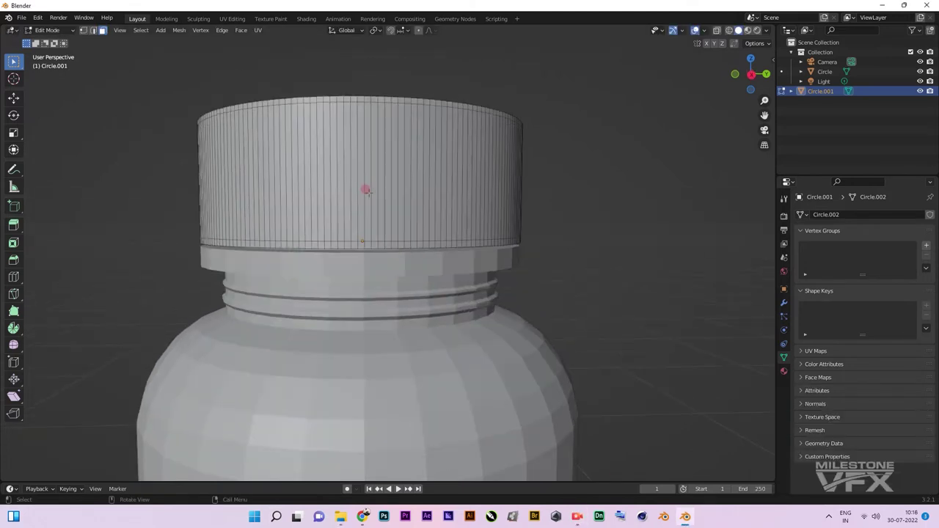
pyautogui.keyDown('alt'); pyautogui.click(350, 166); pyautogui.keyUp('alt')
pyautogui.click(141, 30)
pyautogui.click(157, 142)
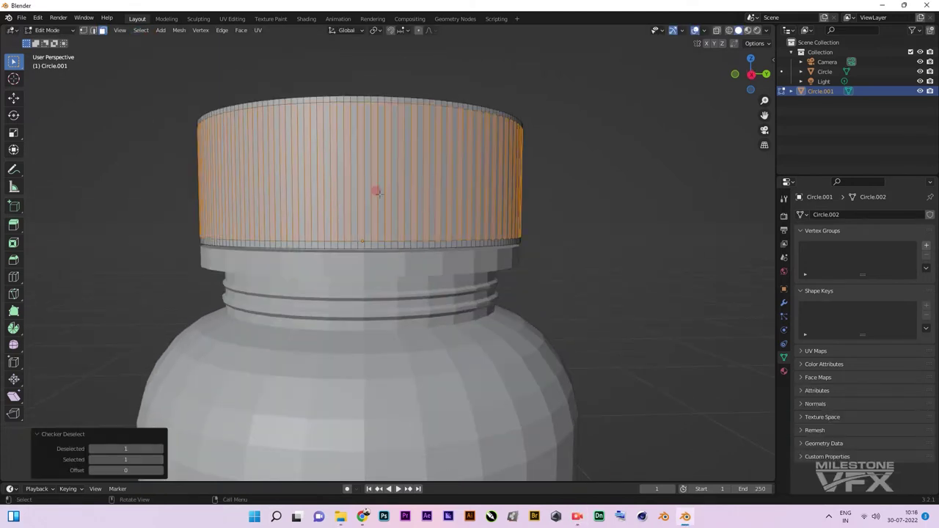
# Step: Push the alternate cap faces inward with Extrude Along Normals to form grip grooves
pyautogui.click(13, 224)
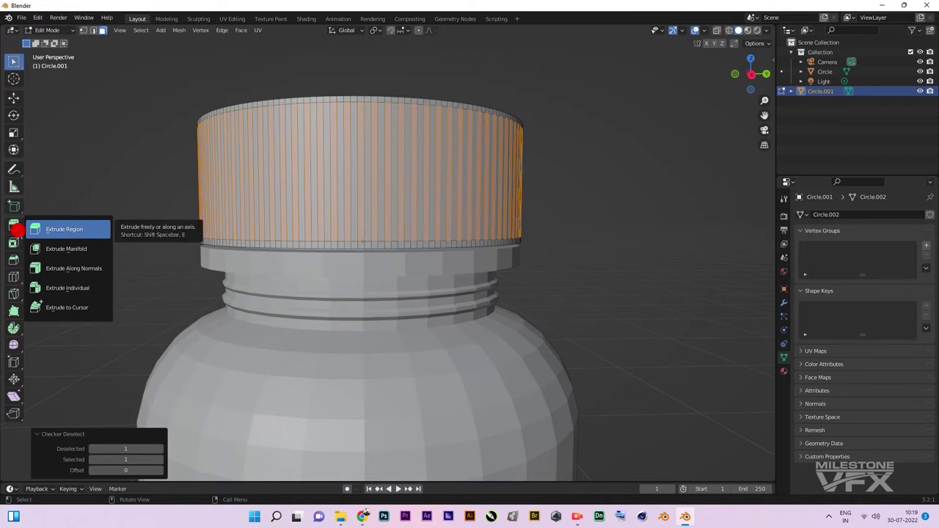
pyautogui.click(51, 266)
pyautogui.moveTo(407, 184)
pyautogui.mouseDown()
pyautogui.moveTo(389, 184)
pyautogui.moveTo(409, 184)
pyautogui.mouseUp()
pyautogui.scroll(3, 469, 169)
pyautogui.moveTo(507, 151); pyautogui.dragTo(478, 191, button='middle')
pyautogui.moveTo(477, 191); pyautogui.dragTo(478, 193)
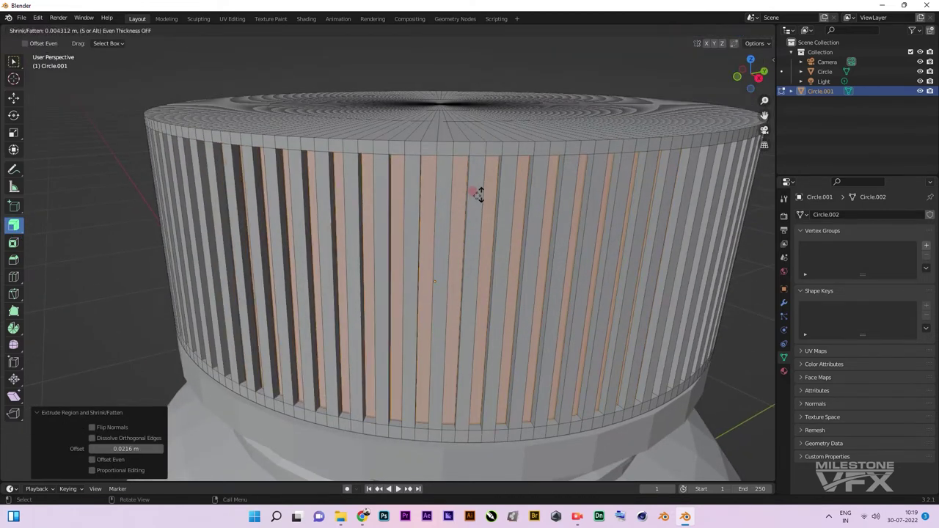
pyautogui.rightClick(478, 193)
pyautogui.scroll(-4, 402, 239)
pyautogui.moveTo(484, 236); pyautogui.dragTo(440, 393, button='middle')
# Step: Add a Solidify modifier (0.01 m) and a Subdivision Surface modifier to the cap
pyautogui.click(783, 302)
pyautogui.click(858, 214)
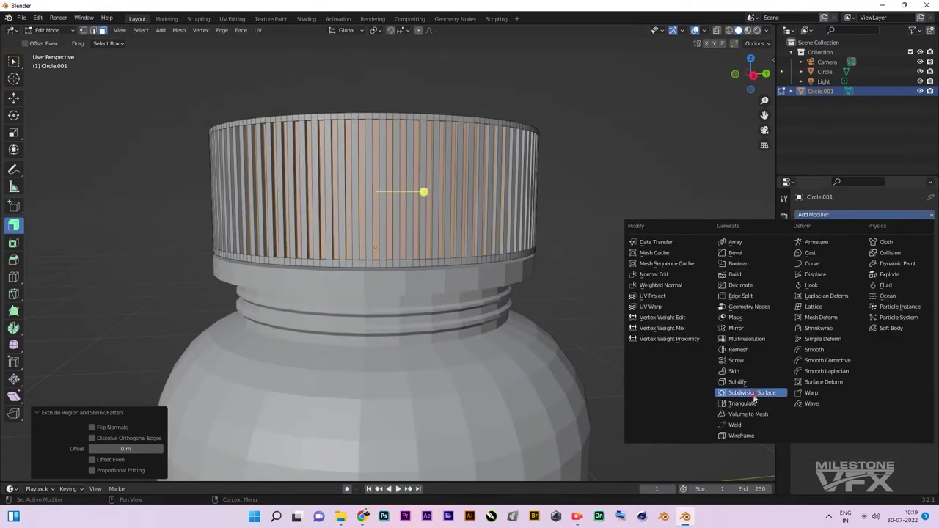
pyautogui.click(737, 381)
pyautogui.scroll(3, 425, 242)
pyautogui.scroll(-3, 434, 329)
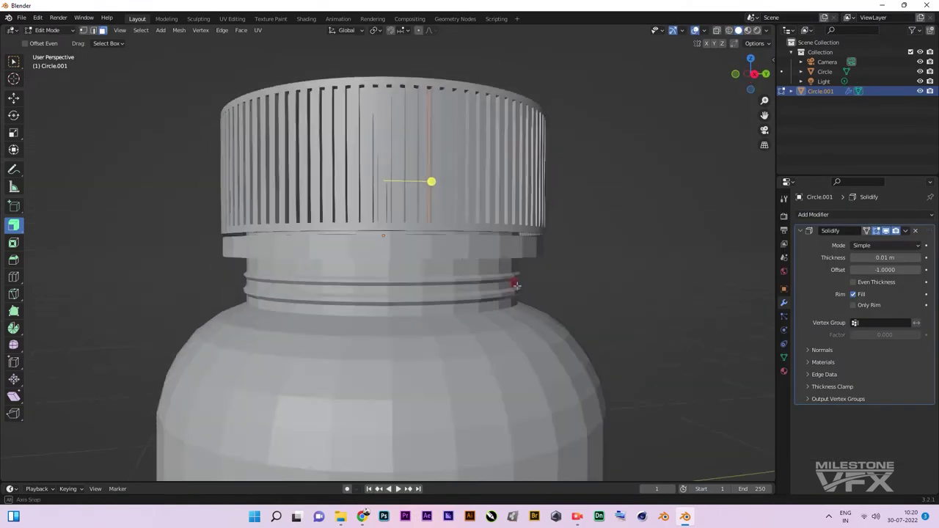
pyautogui.moveTo(517, 291); pyautogui.dragTo(514, 345, button='middle')
pyautogui.click(834, 214)
pyautogui.click(734, 402)
# Step: Slide an edge loop on the cap to tighten its edge
pyautogui.moveTo(500, 235); pyautogui.dragTo(401, 197, button='middle')
pyautogui.press('g')
pyautogui.press('g')
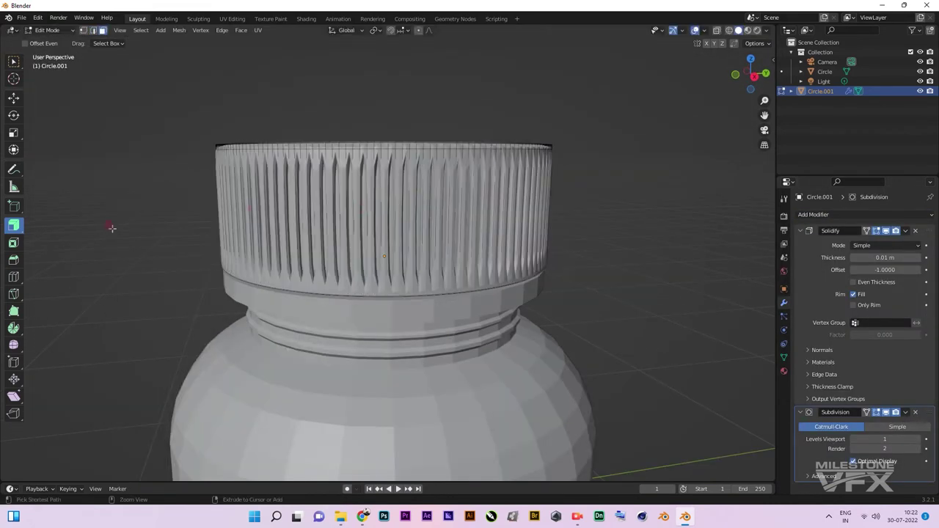
pyautogui.click(309, 224)
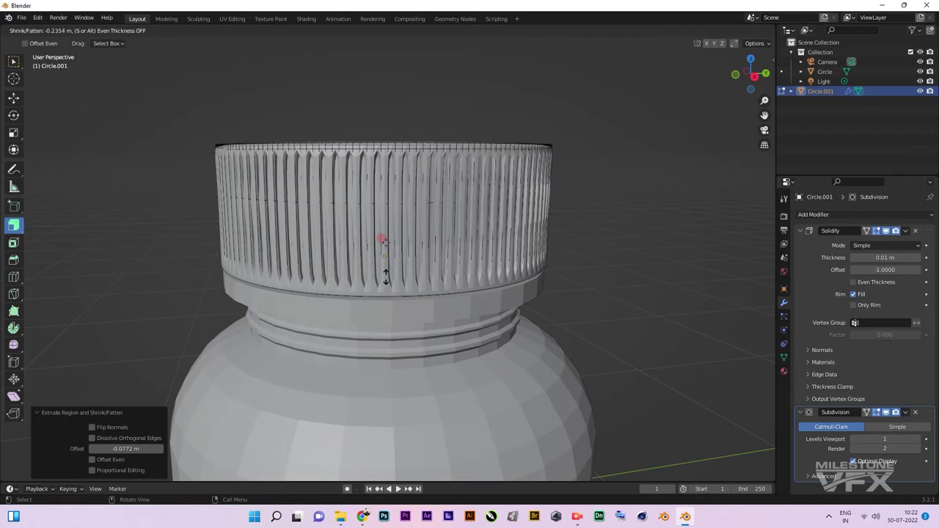
pyautogui.scroll(-8, 413, 241)
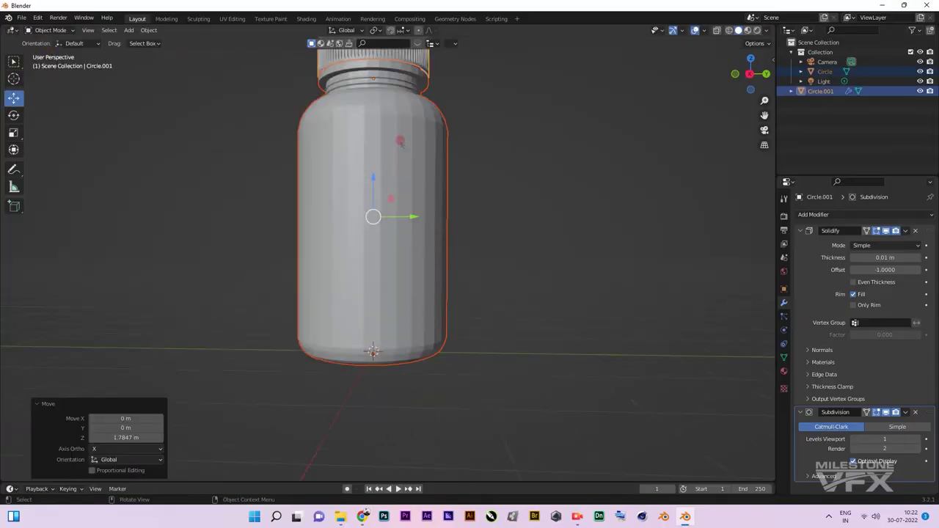
# Step: Apply Shade Smooth to the bottle body
pyautogui.click(386, 196)
pyautogui.rightClick(387, 195)
pyautogui.click(387, 190)
# Step: Inspect the cap and body in solid and wireframe shading, ending in side orthographic view
pyautogui.moveTo(435, 258)
pyautogui.mouseDown(button='middle')
pyautogui.moveTo(418, 192)
pyautogui.moveTo(374, 199)
pyautogui.mouseUp(button='middle')
pyautogui.click(374, 199)
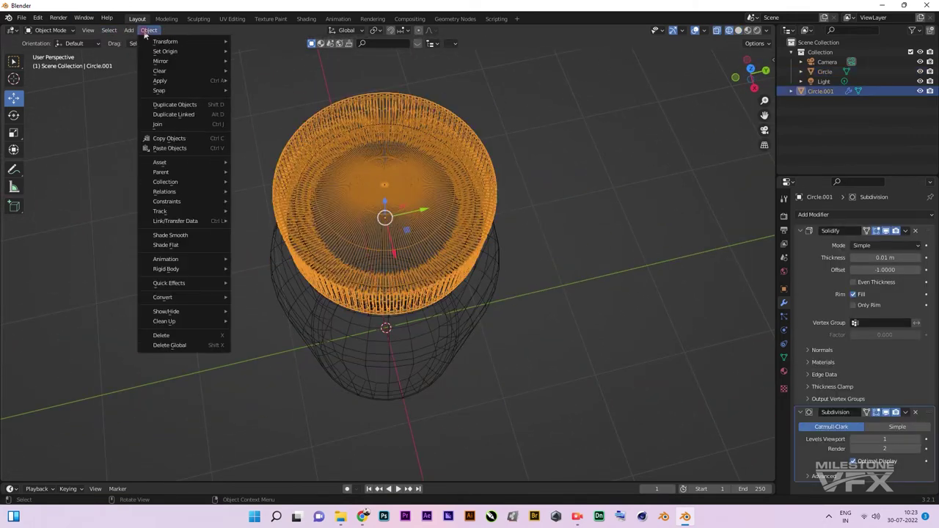
pyautogui.click(739, 30)
pyautogui.moveTo(413, 193); pyautogui.dragTo(430, 109, button='middle')
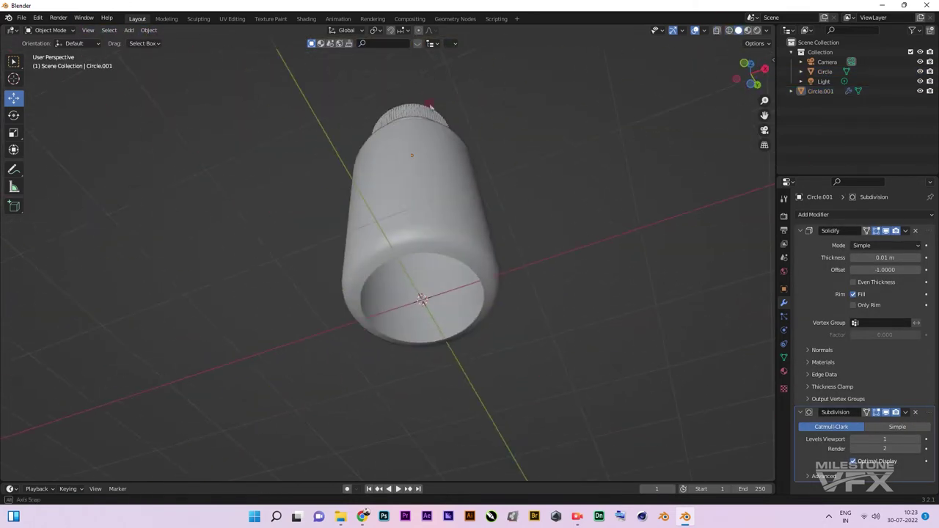
pyautogui.click(430, 110)
pyautogui.click(728, 30)
pyautogui.scroll(2, 348, 314)
pyautogui.press('KP_3')
# Step: Scale the body's bottom edge loop inward and fill the opening with Face > Fill
pyautogui.press('Tab')
pyautogui.scroll(2, 330, 406)
pyautogui.moveTo(234, 429); pyautogui.dragTo(498, 451)
pyautogui.press('s')
pyautogui.click(320, 462)
pyautogui.moveTo(319, 462)
pyautogui.mouseDown(button='middle')
pyautogui.moveTo(360, 461)
pyautogui.moveTo(367, 429)
pyautogui.mouseUp(button='middle')
pyautogui.press('s')
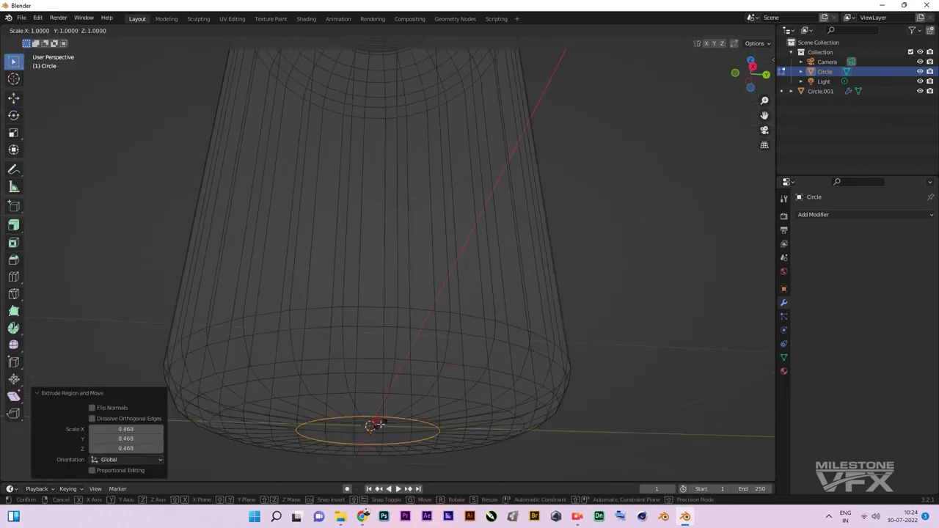
pyautogui.click(360, 429)
pyautogui.click(200, 30)
pyautogui.click(251, 147)
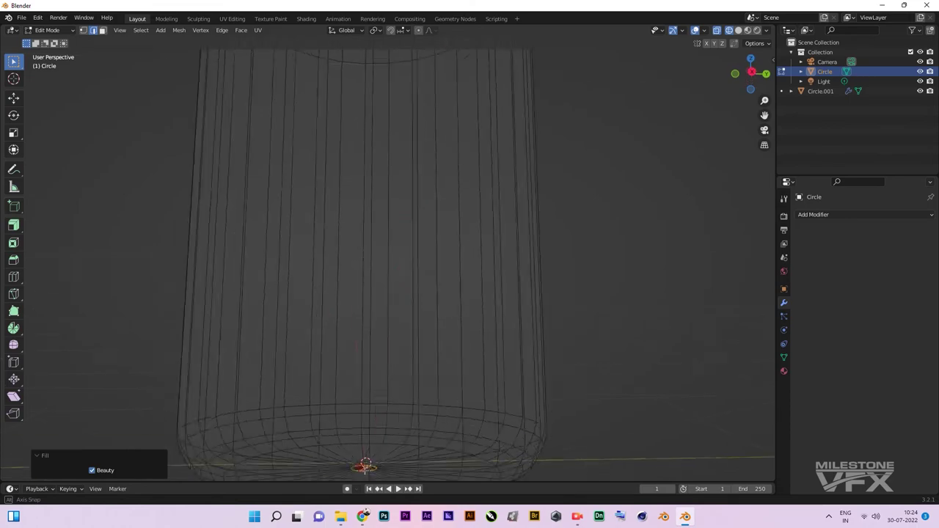
# Step: Return to solid shading and Object Mode, then view the finished bottle from a higher angle
pyautogui.moveTo(367, 293); pyautogui.dragTo(382, 183, button='middle')
pyautogui.click(825, 90)
pyautogui.moveTo(440, 293)
pyautogui.mouseDown(button='middle')
pyautogui.moveTo(373, 291)
pyautogui.moveTo(444, 272)
pyautogui.moveTo(484, 316)
pyautogui.mouseUp(button='middle')
pyautogui.hotkey('shift', 'z')
pyautogui.press('Tab')
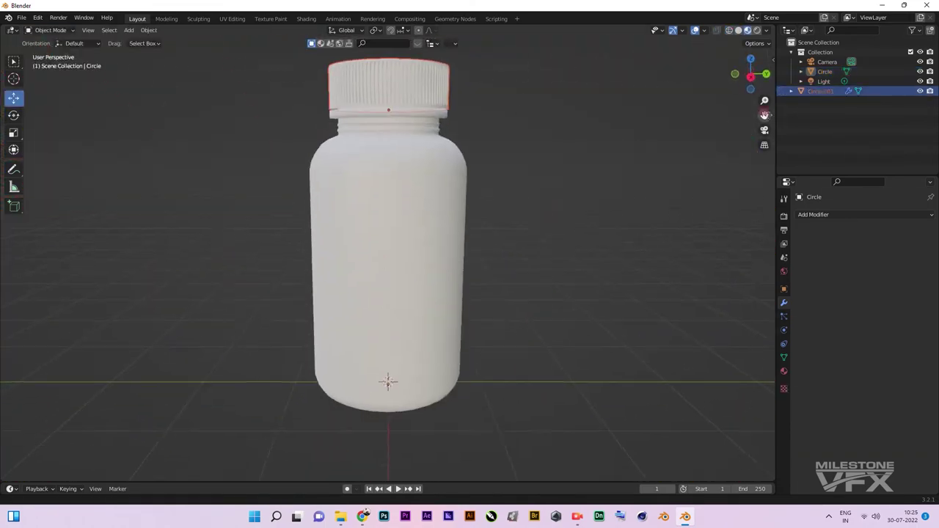
pyautogui.click(389, 234)
pyautogui.click(13, 132)
pyautogui.click(539, 248)
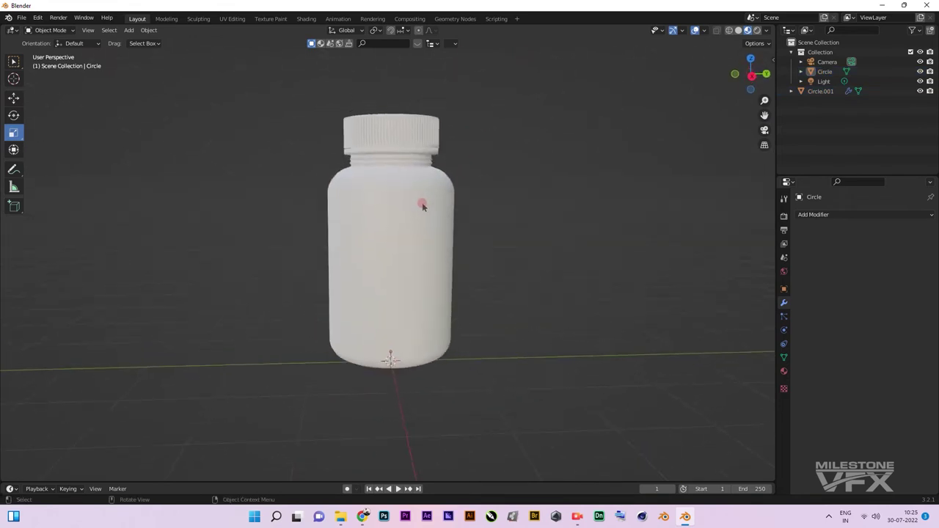
pyautogui.scroll(2, 422, 202)
pyautogui.scroll(3, 461, 147)
pyautogui.scroll(-3, 423, 102)
pyautogui.moveTo(423, 102)
pyautogui.mouseDown(button='middle')
pyautogui.moveTo(407, 248)
pyautogui.moveTo(455, 300)
pyautogui.mouseUp(button='middle')
# Step: Add a plane under the bottle and scale it up into a floor
pyautogui.click(404, 215)
pyautogui.hotkey('shift', 'space')
pyautogui.press('g')
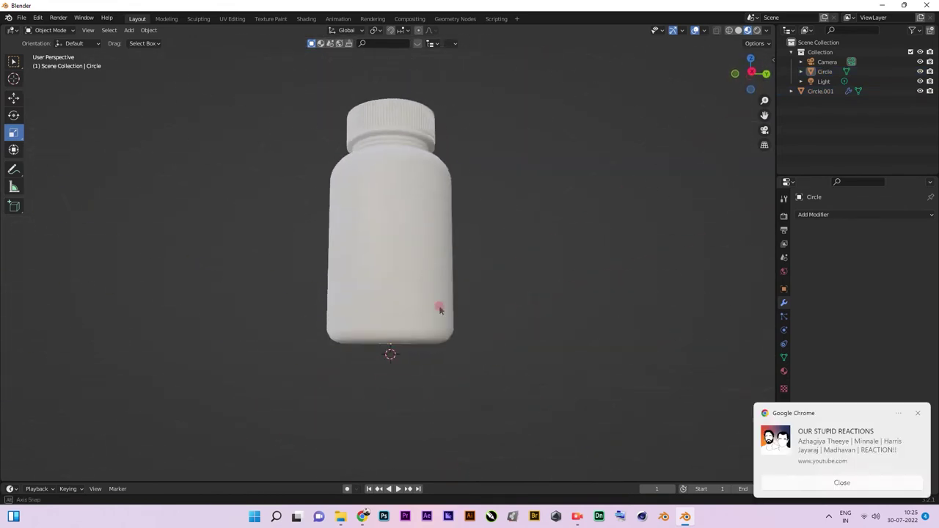
pyautogui.click(140, 314)
pyautogui.hotkey('shift', 'a')
pyautogui.moveTo(242, 308)
pyautogui.mouseDown(button='middle')
pyautogui.moveTo(286, 287)
pyautogui.moveTo(400, 194)
pyautogui.mouseUp(button='middle')
pyautogui.hotkey('shift', 'a')
pyautogui.click(485, 196)
pyautogui.press('s')
pyautogui.click(484, 229)
# Step: Stretch the floor plane deeper along Y and scale it along Z
pyautogui.scroll(-3, 484, 229)
pyautogui.press('s')
pyautogui.press('y')
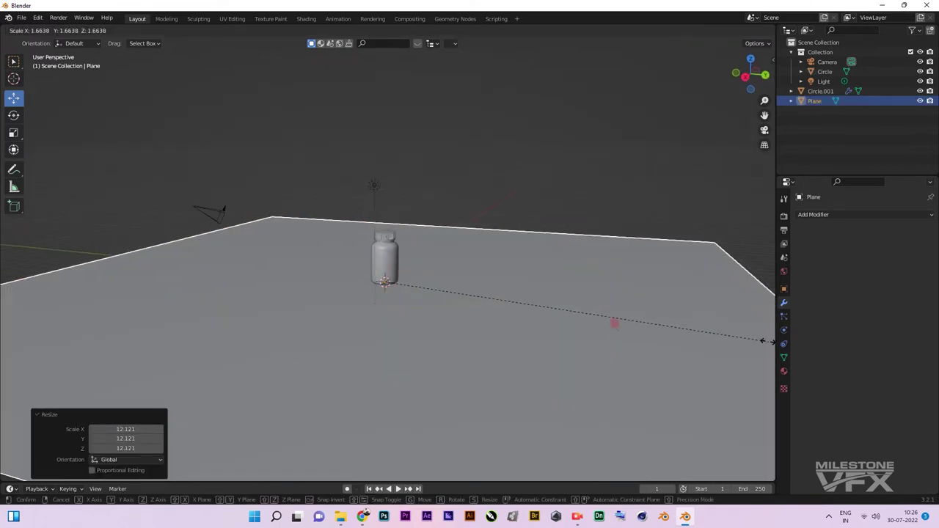
pyautogui.click(614, 329)
pyautogui.moveTo(613, 330); pyautogui.dragTo(367, 339, button='middle')
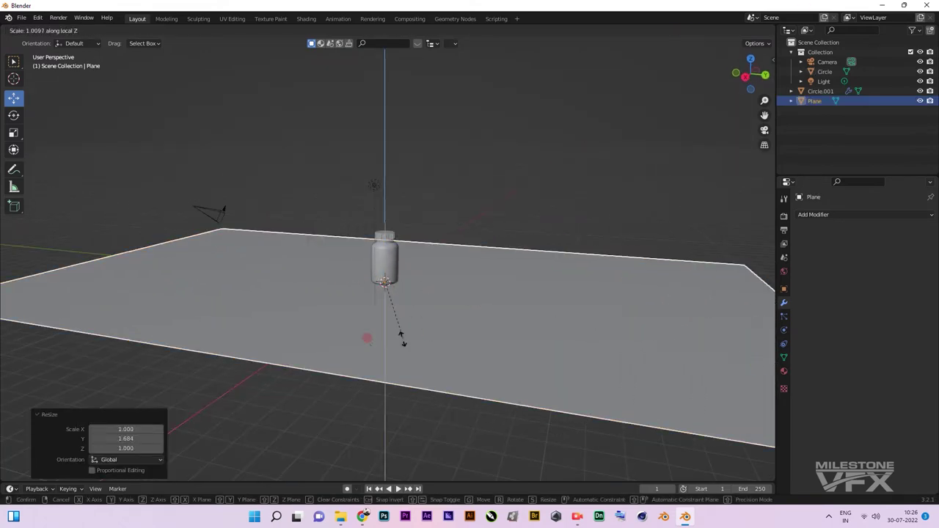
pyautogui.click(423, 317)
pyautogui.scroll(-3, 476, 201)
# Step: Extrude the plane's far edge upward into a back wall
pyautogui.press('Tab')
pyautogui.moveTo(245, 199); pyautogui.dragTo(704, 242)
pyautogui.press('e')
pyautogui.click(475, 394)
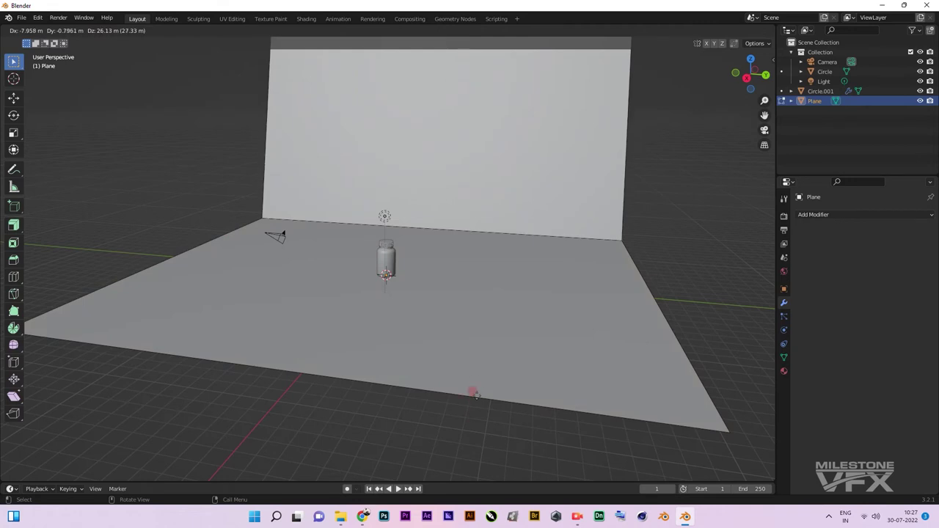
pyautogui.moveTo(475, 394); pyautogui.dragTo(446, 408, button='middle')
pyautogui.hotkey('ctrl', 'z')
pyautogui.hotkey('ctrl', 'shift', 'z')
pyautogui.moveTo(445, 465); pyautogui.dragTo(389, 214, button='middle')
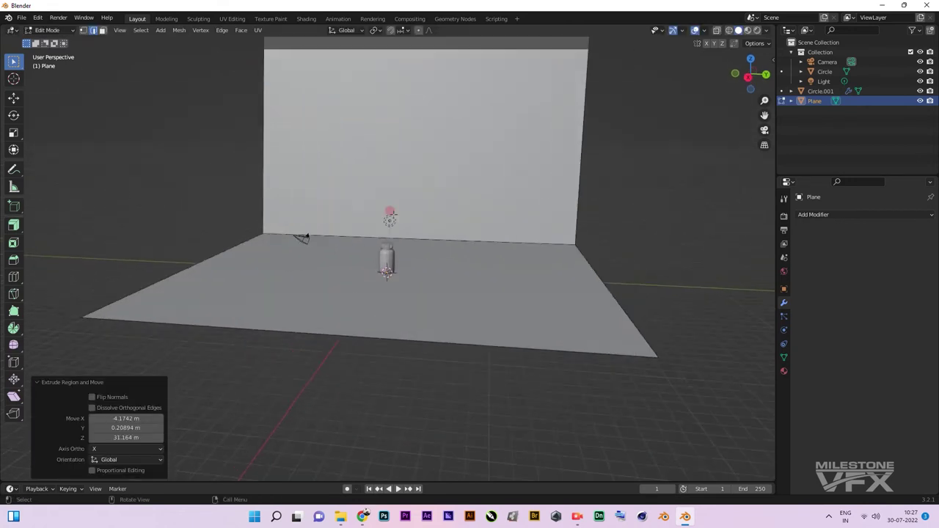
pyautogui.scroll(2, 389, 214)
# Step: Add loop cuts on the wall and on the floor near the wall
pyautogui.hotkey('ctrl', 'r')
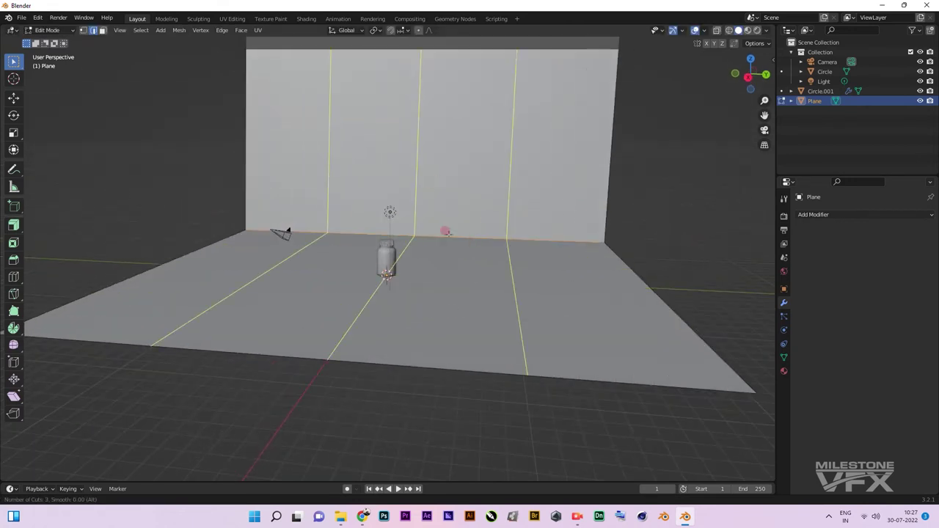
pyautogui.click(667, 255)
pyautogui.click(629, 244)
pyautogui.scroll(-3, 481, 70)
pyautogui.hotkey('ctrl', 'r')
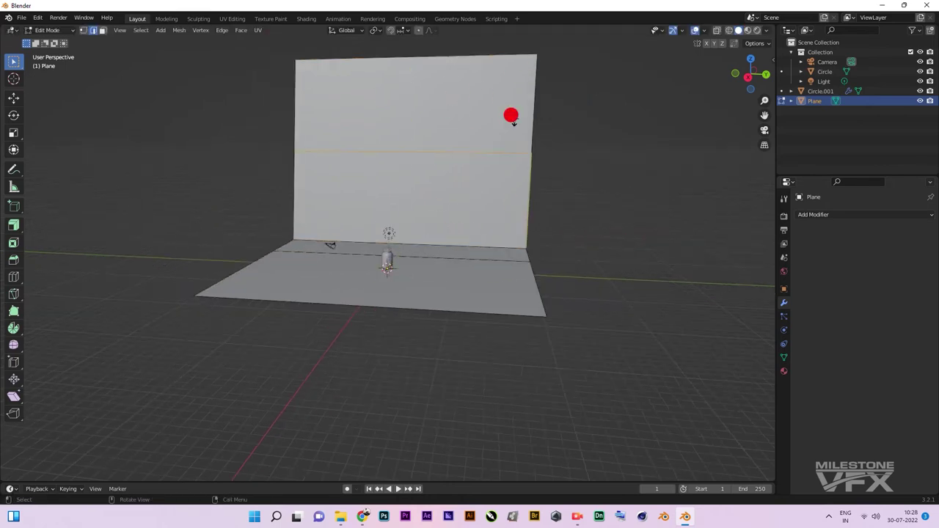
pyautogui.click(511, 117)
pyautogui.scroll(3, 511, 117)
pyautogui.hotkey('ctrl', 'r')
pyautogui.scroll(-8, 220, 217)
pyautogui.click(220, 218)
pyautogui.click(649, 245)
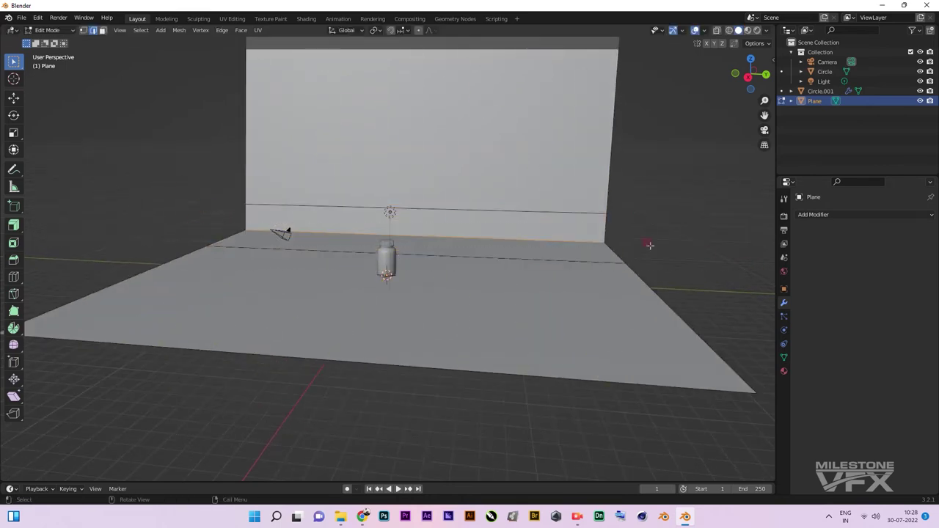
# Step: Bevel the floor-to-wall corner into a wide curve
pyautogui.click(701, 243)
pyautogui.moveTo(702, 243)
pyautogui.mouseDown(button='middle')
pyautogui.moveTo(499, 279)
pyautogui.moveTo(528, 256)
pyautogui.mouseUp(button='middle')
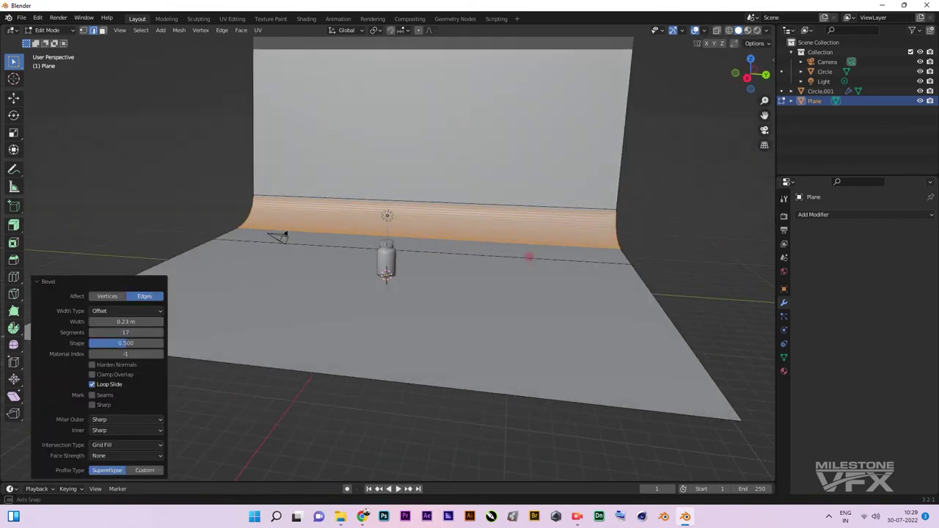
pyautogui.hotkey('ctrl', 'z')
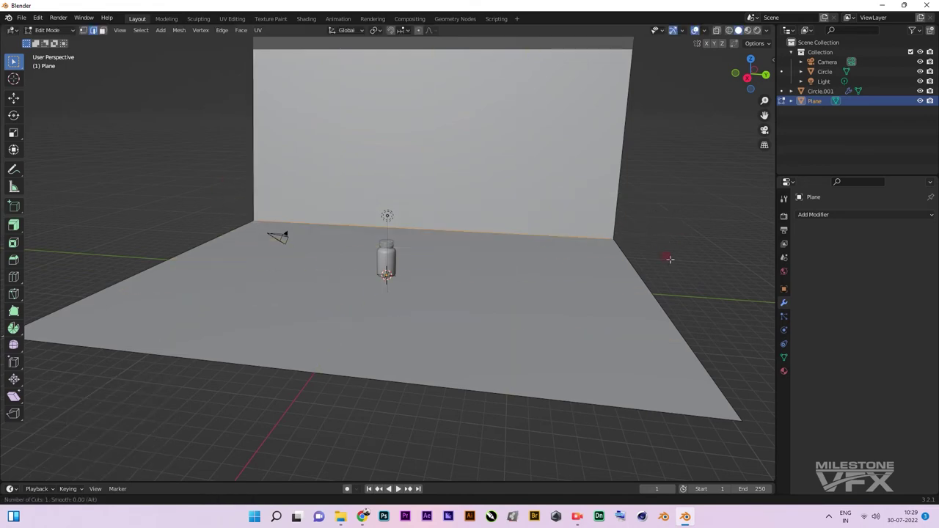
pyautogui.moveTo(226, 191); pyautogui.dragTo(305, 201, button='middle')
pyautogui.hotkey('ctrl', 'b')
pyautogui.click(553, 81)
pyautogui.moveTo(553, 82)
pyautogui.mouseDown(button='middle')
pyautogui.moveTo(440, 243)
pyautogui.moveTo(564, 214)
pyautogui.mouseUp(button='middle')
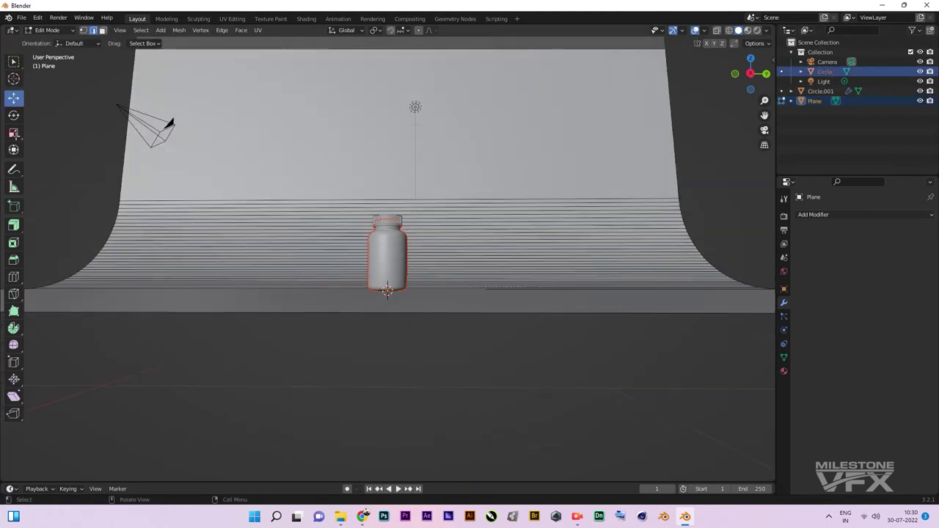
pyautogui.press('Escape')
# Step: Back in Object Mode, switch to Material Preview and enable Lock Camera to View
pyautogui.press('Tab')
pyautogui.scroll(2, 394, 249)
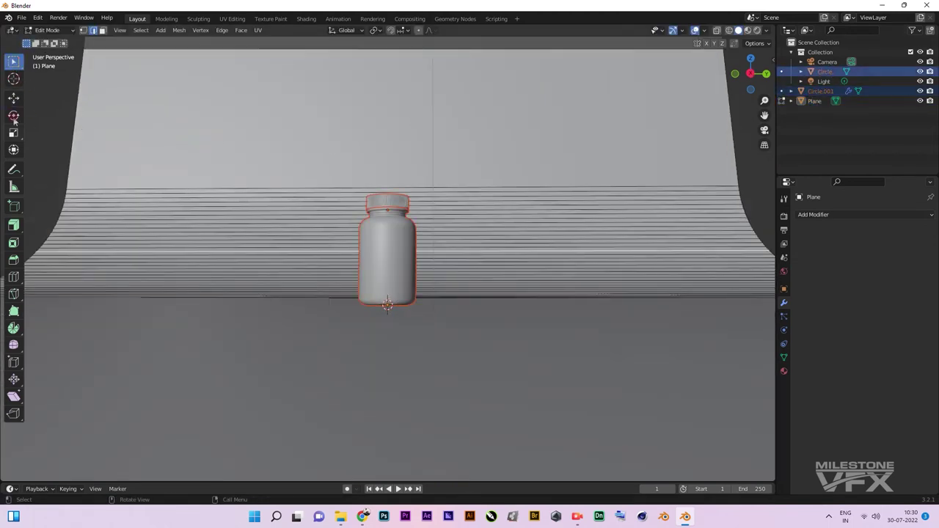
pyautogui.scroll(-3, 387, 250)
pyautogui.moveTo(388, 249); pyautogui.dragTo(441, 242, button='middle')
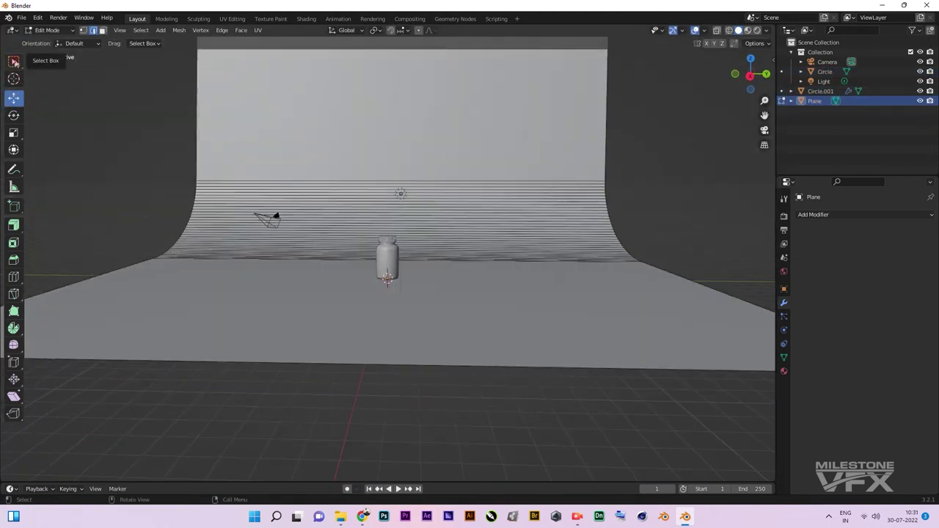
pyautogui.press('Tab')
pyautogui.scroll(4, 484, 240)
pyautogui.scroll(3, 484, 239)
pyautogui.scroll(2, 450, 295)
pyautogui.scroll(-2, 430, 333)
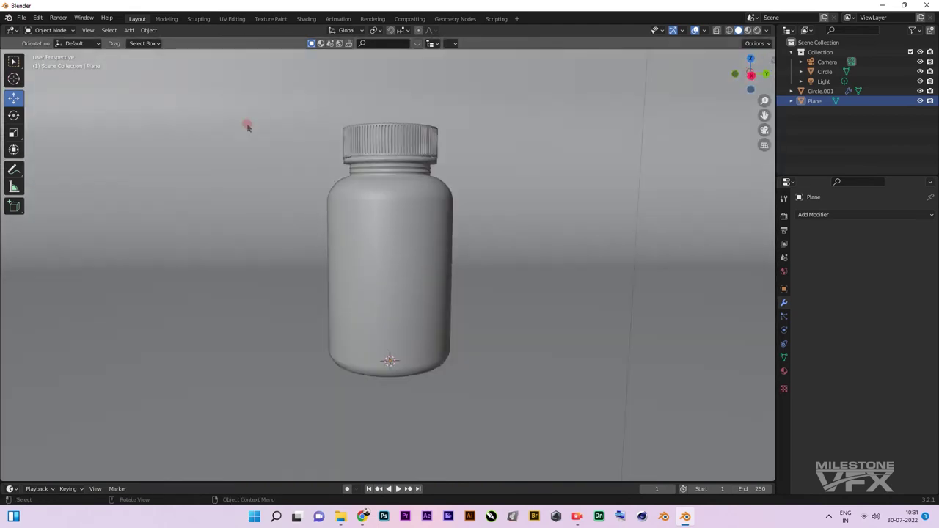
pyautogui.press('z')
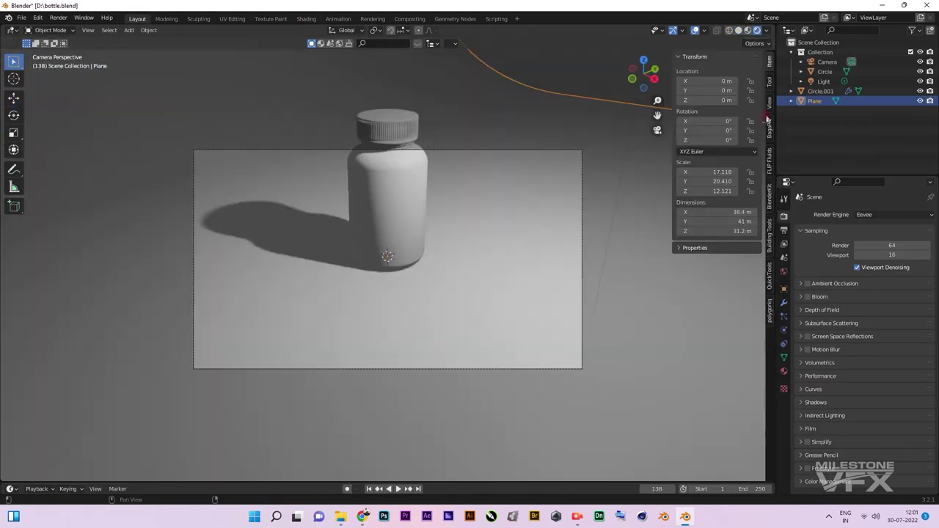
pyautogui.click(768, 112)
pyautogui.click(715, 178)
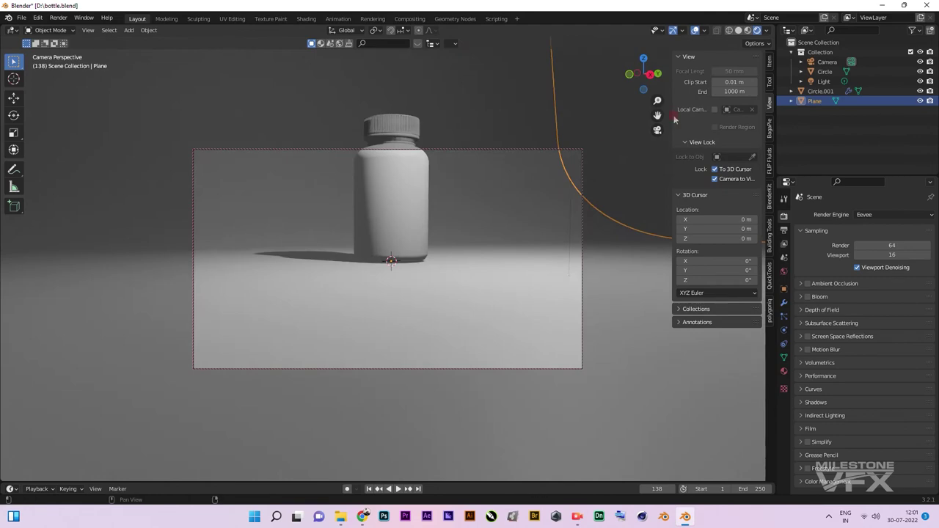
# Step: Add a Sun light to the scene
pyautogui.moveTo(602, 133); pyautogui.dragTo(487, 230, button='middle')
pyautogui.hotkey('shift', 'a')
pyautogui.click(230, 342)
# Step: Set the render engine to Cycles and dismiss the pop-up notification
pyautogui.click(814, 101)
pyautogui.click(873, 215)
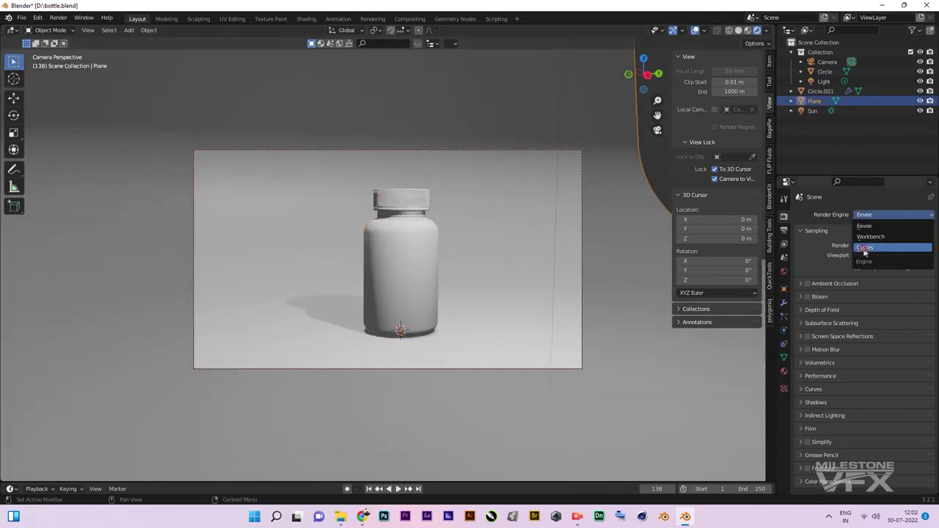
pyautogui.click(862, 247)
pyautogui.rightClick(851, 431)
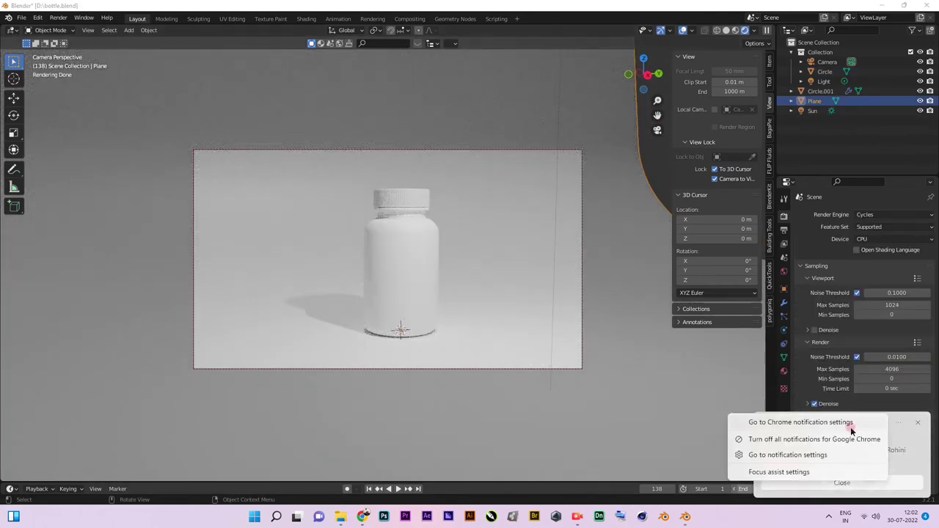
pyautogui.click(739, 440)
pyautogui.click(408, 364)
# Step: In the Shading workspace, frame the bottle body and cap, then render with F12
pyautogui.click(306, 18)
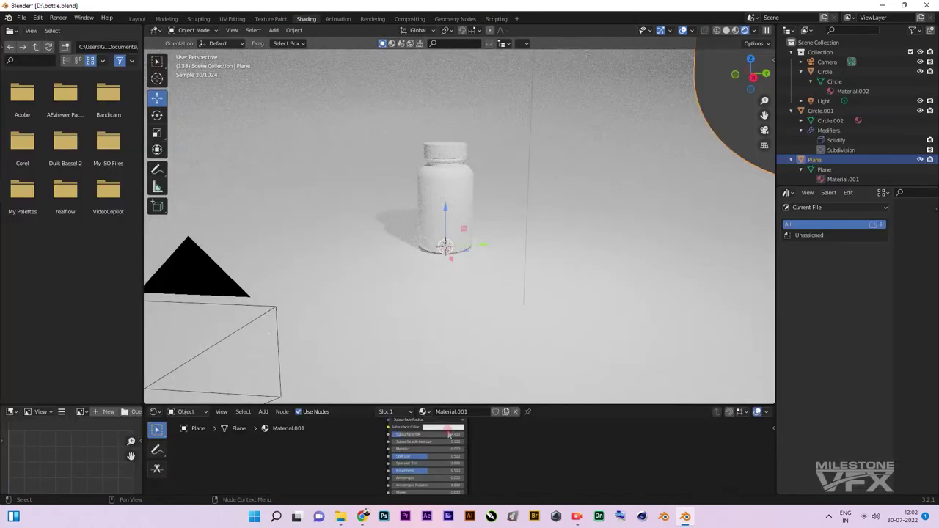
pyautogui.click(445, 139)
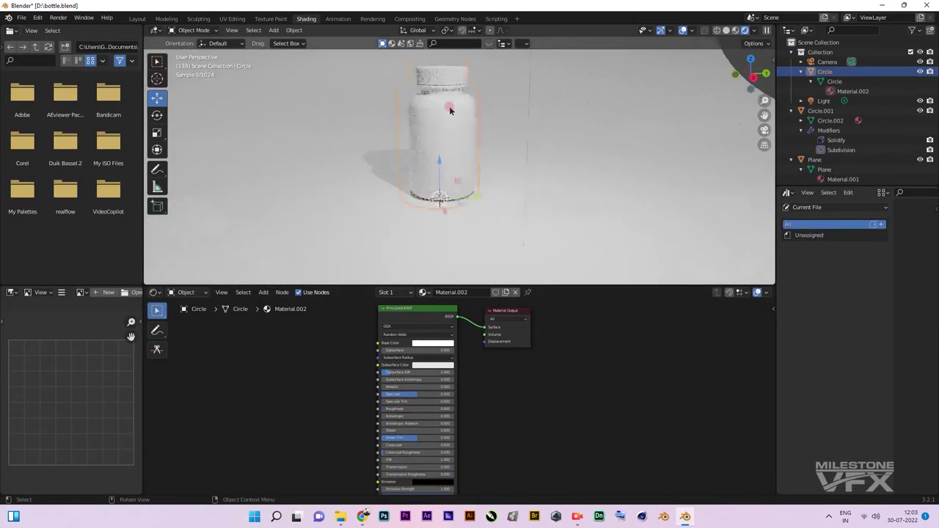
pyautogui.press('KP_Decimal')
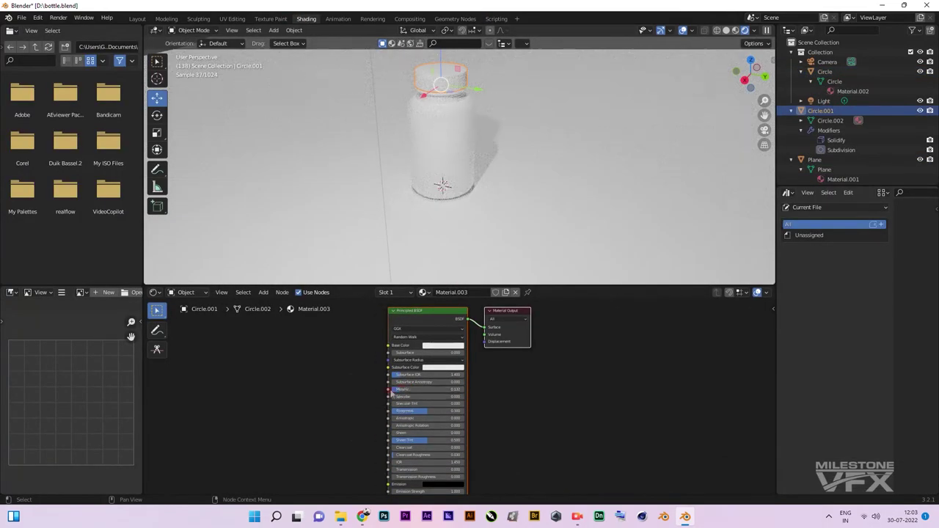
pyautogui.press('KP_Decimal')
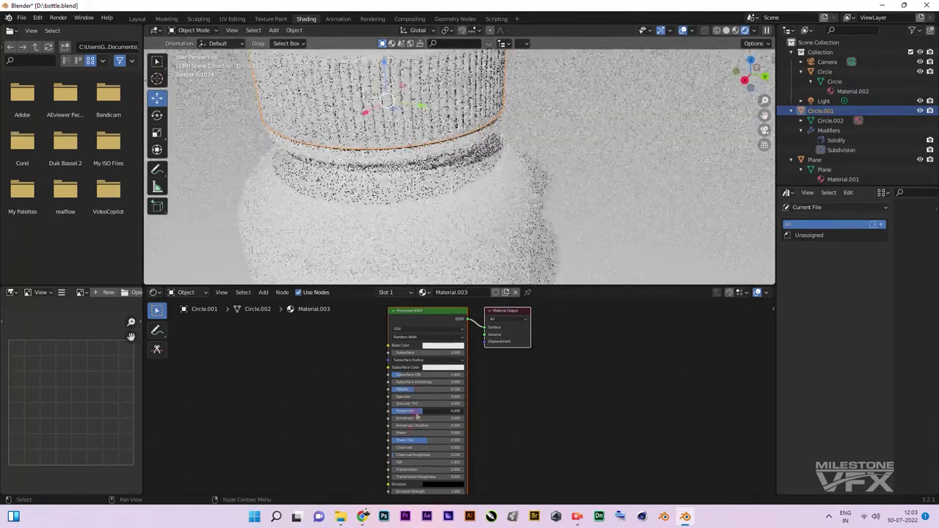
pyautogui.press('F12')
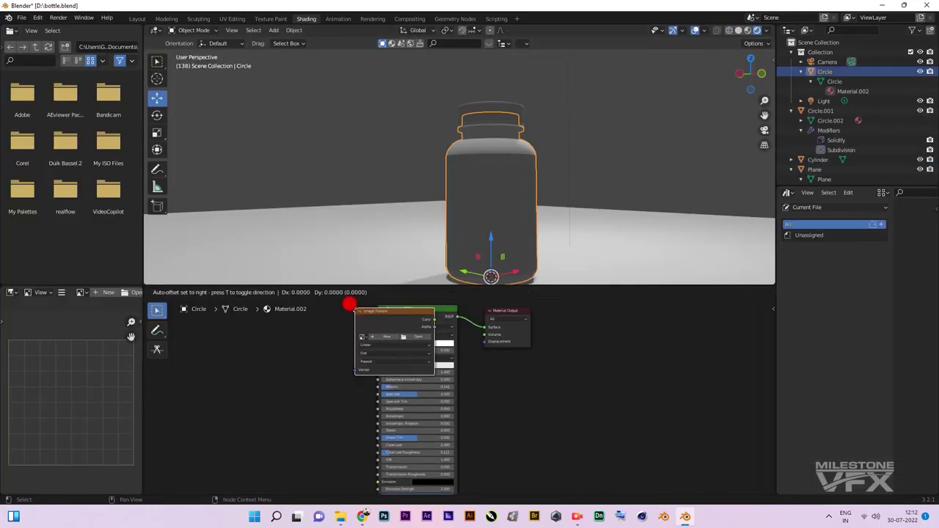
# Step: Add the label Image Texture node, then select all sleeve UVs and scale them on Y
pyautogui.click(315, 362)
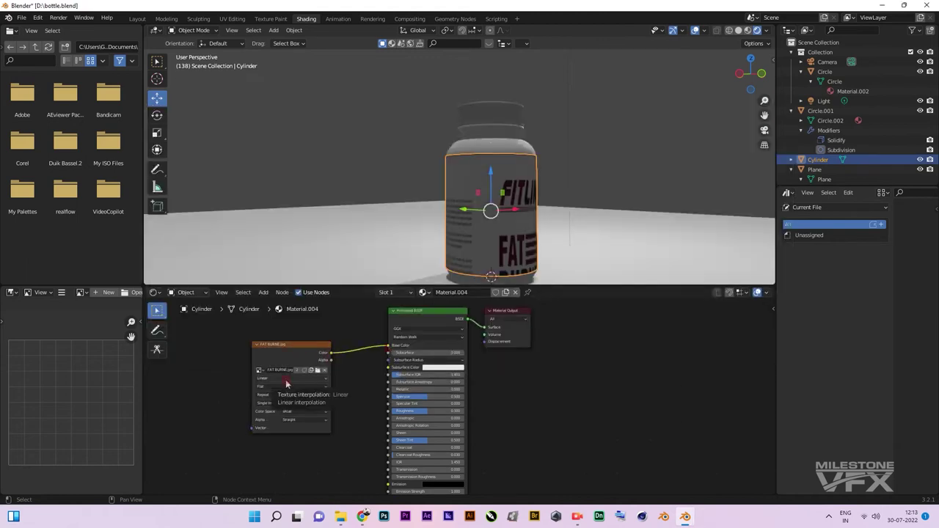
pyautogui.click(232, 18)
pyautogui.press('a')
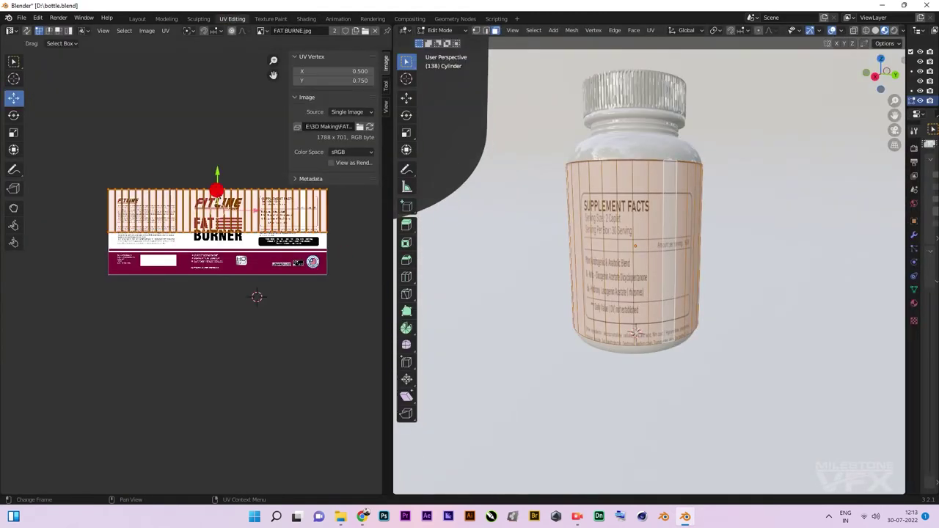
pyautogui.press('s')
pyautogui.click(260, 167)
# Step: Back in Shading, rotate the bottle about 92° around Z
pyautogui.scroll(-3, 807, 227)
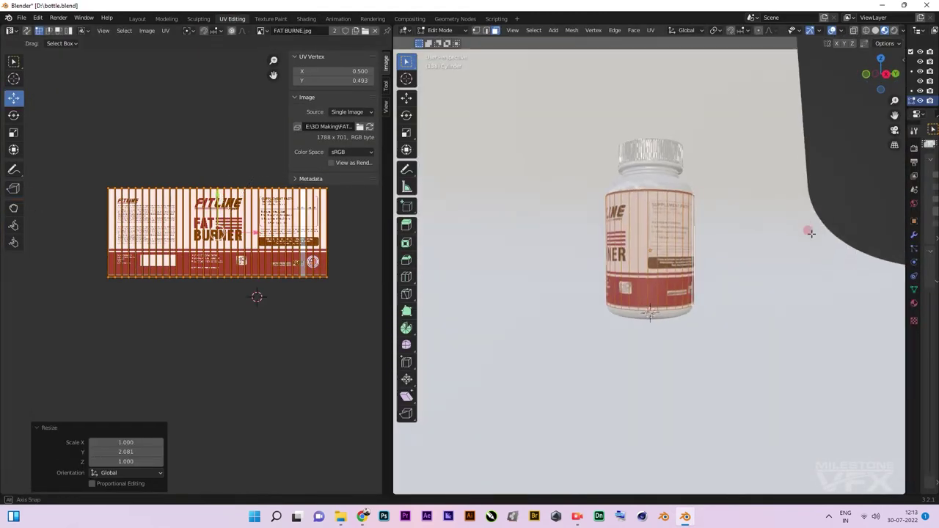
pyautogui.scroll(5, 807, 227)
pyautogui.click(306, 19)
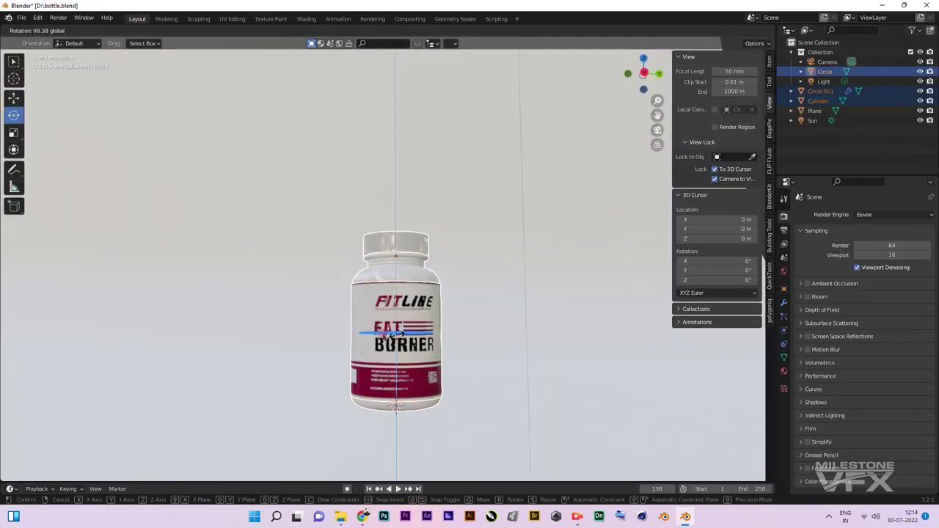
pyautogui.click(393, 335)
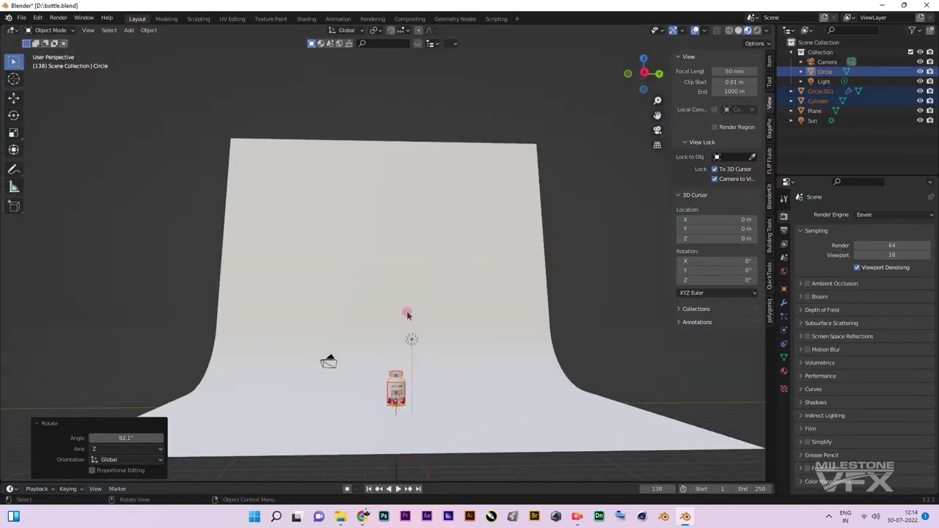
# Step: Duplicate the bottle, lay the copy on its side and move it beside the original
pyautogui.hotkey('shift', 'd')
pyautogui.click(455, 352)
pyautogui.press('r')
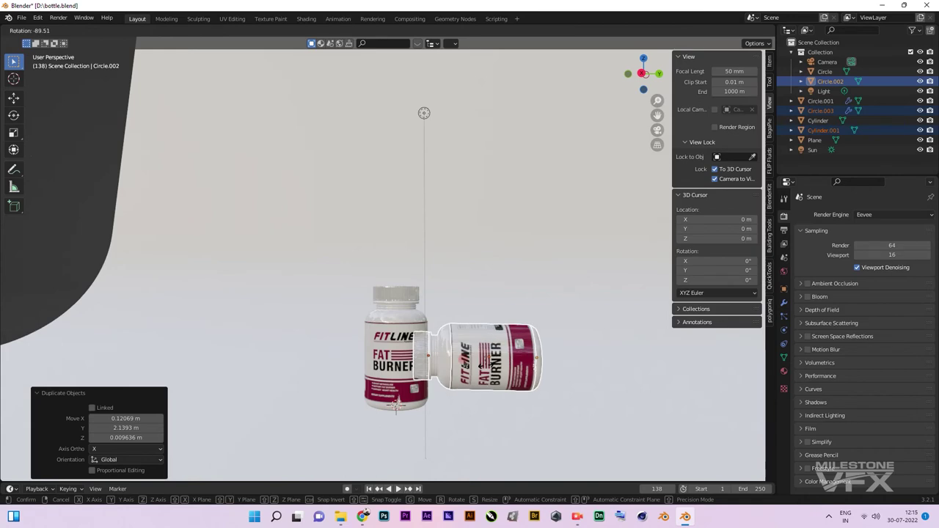
pyautogui.click(396, 405)
pyautogui.press('g')
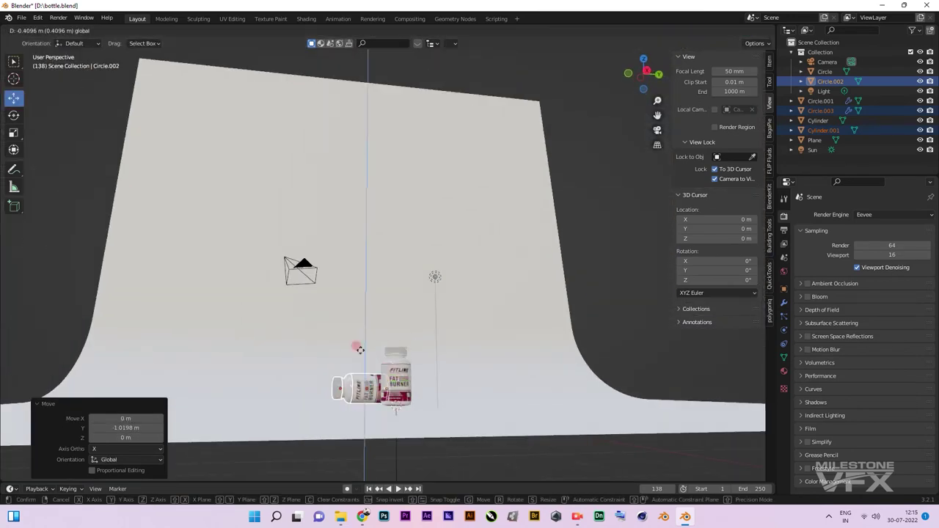
pyautogui.click(360, 348)
pyautogui.press('KP_Decimal')
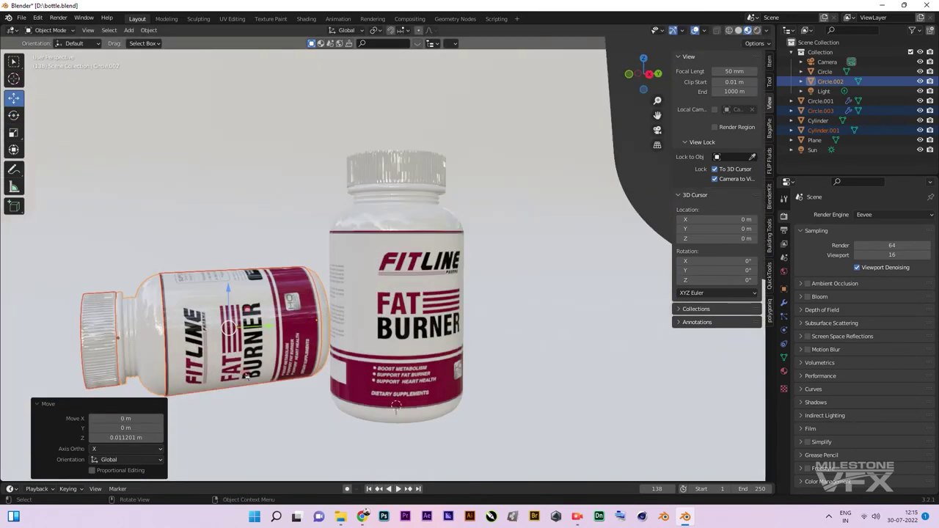
# Step: From a side view, turn the lying bottle around the Z axis
pyautogui.press('KP_3')
pyautogui.press('r')
pyautogui.press('z')
pyautogui.click(304, 358)
pyautogui.press('r')
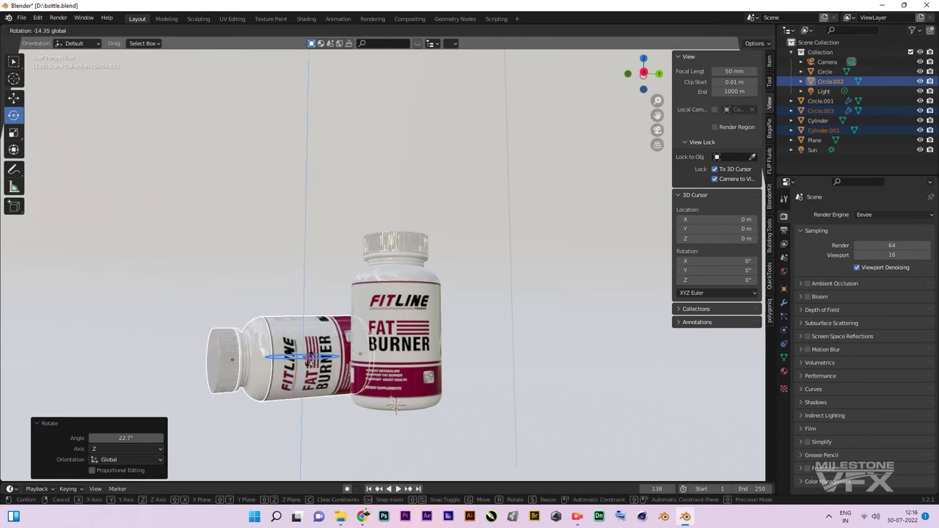
pyautogui.click(315, 359)
pyautogui.moveTo(315, 359)
pyautogui.mouseDown(button='middle')
pyautogui.moveTo(253, 391)
pyautogui.moveTo(328, 401)
pyautogui.mouseUp(button='middle')
# Step: Turn the lying bottle -17.5° about Z, shift it along X, and view through the camera
pyautogui.click(253, 391)
pyautogui.press('r')
pyautogui.press('z')
pyautogui.click(294, 381)
pyautogui.press('g')
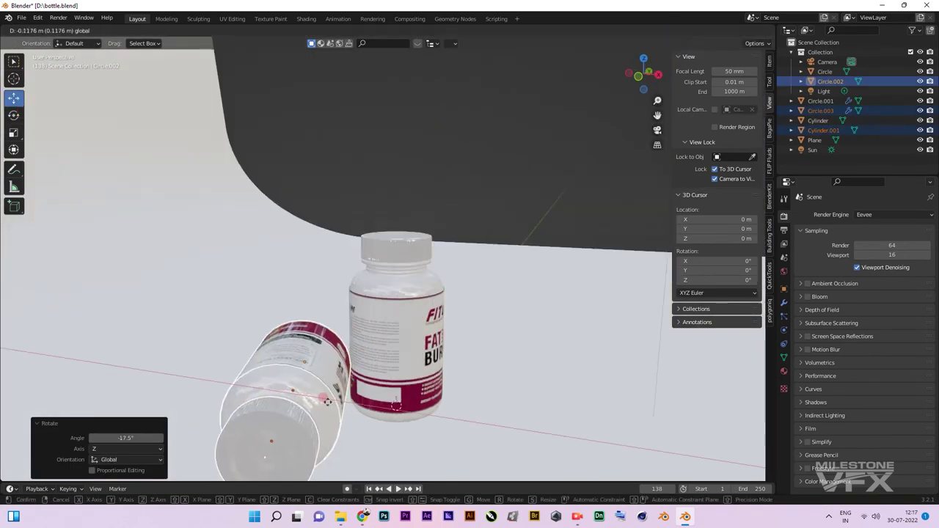
pyautogui.click(328, 401)
pyautogui.press('KP_0')
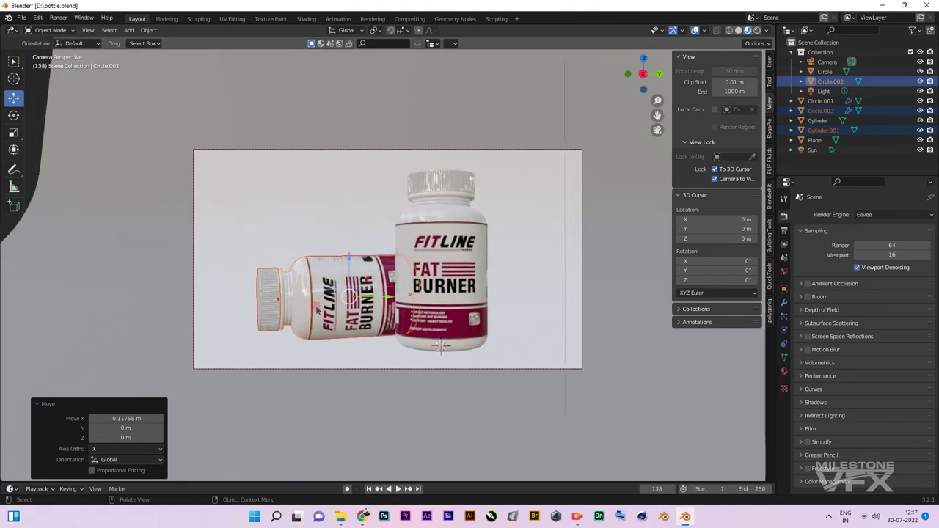
pyautogui.click(232, 18)
# Step: Scale the label UVs to fit the lying bottle, then scale the upright bottle's label along X
pyautogui.press('s')
pyautogui.click(83, 173)
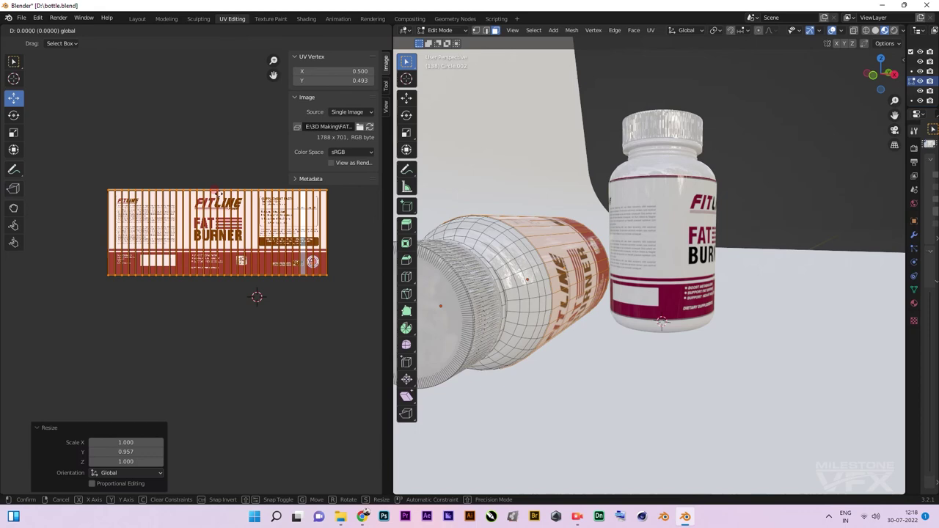
pyautogui.press('s')
pyautogui.click(258, 220)
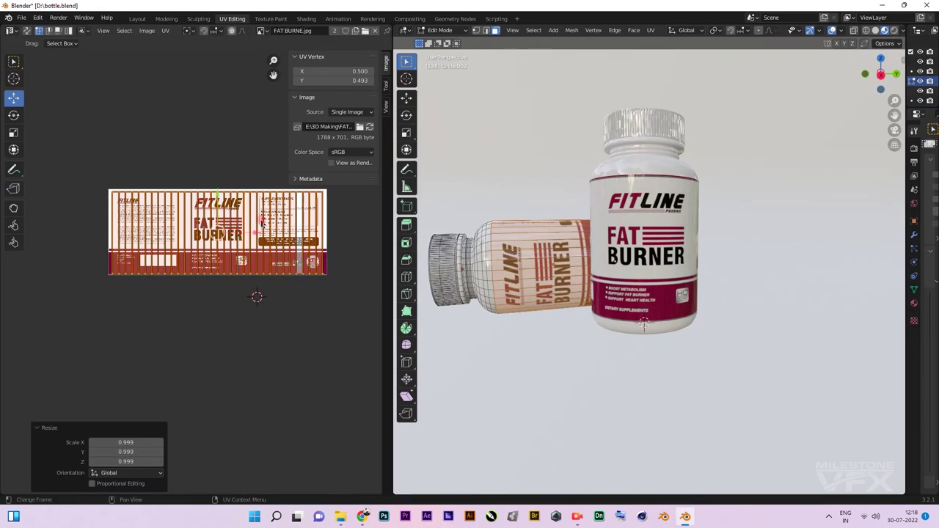
pyautogui.press('s')
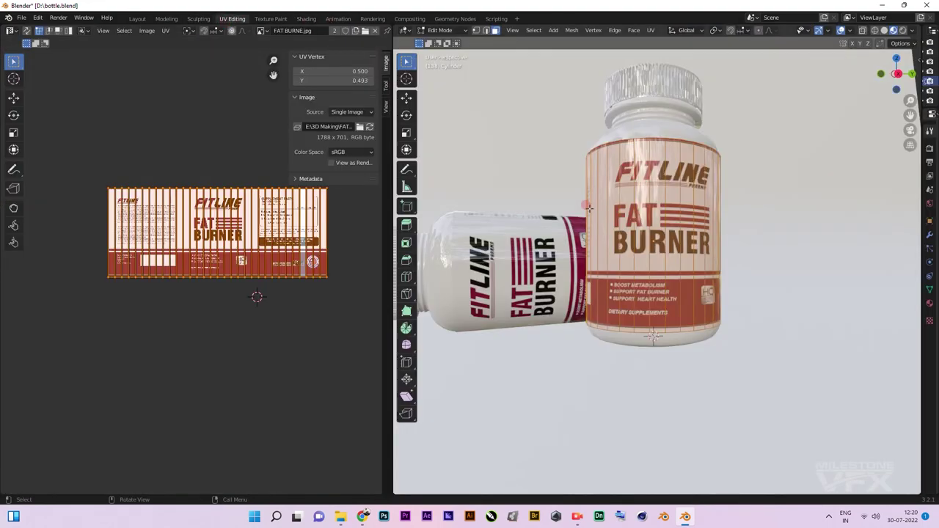
pyautogui.press('s')
pyautogui.press('x')
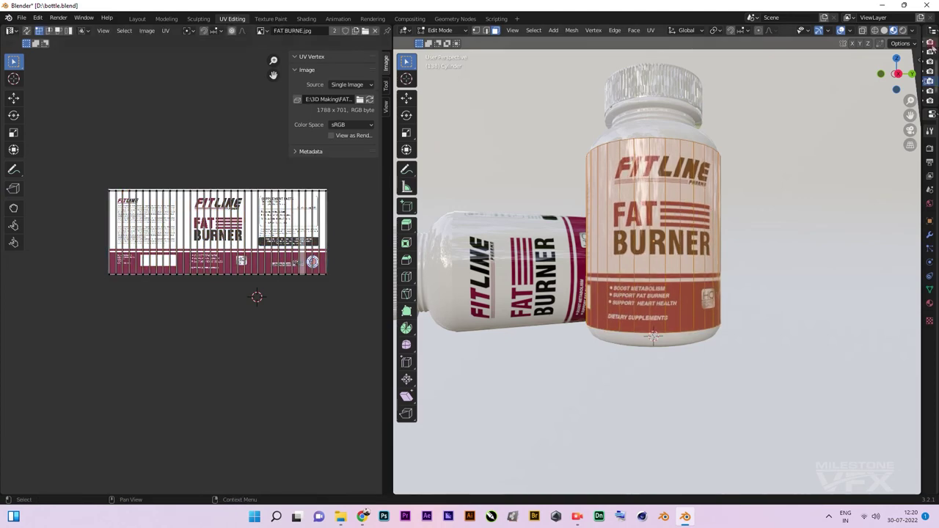
# Step: Back in Layout, preview the scene in Rendered shading and render the camera view with F12
pyautogui.click(134, 18)
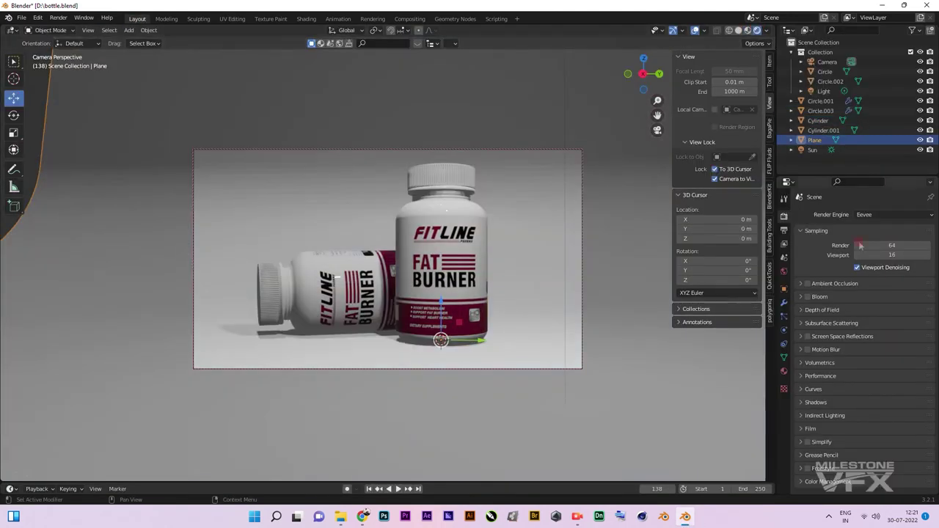
pyautogui.click(513, 262)
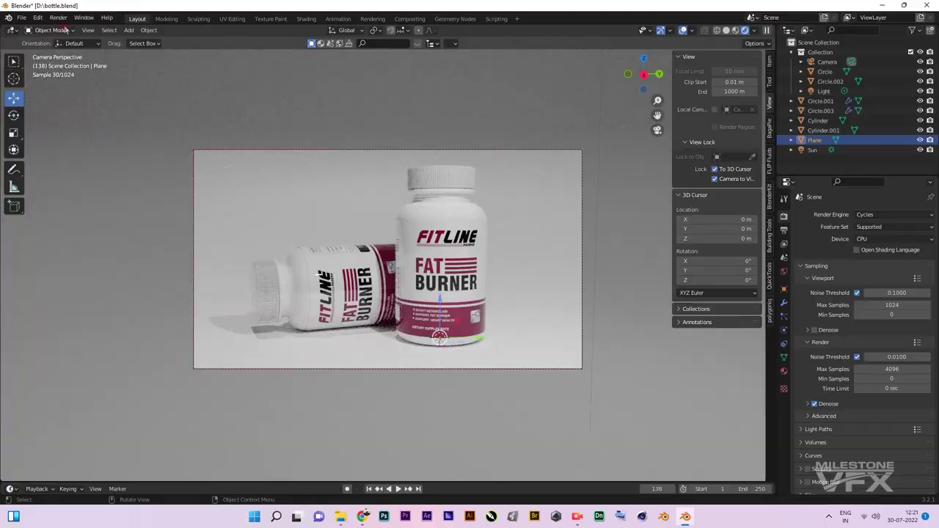
pyautogui.press('F12')
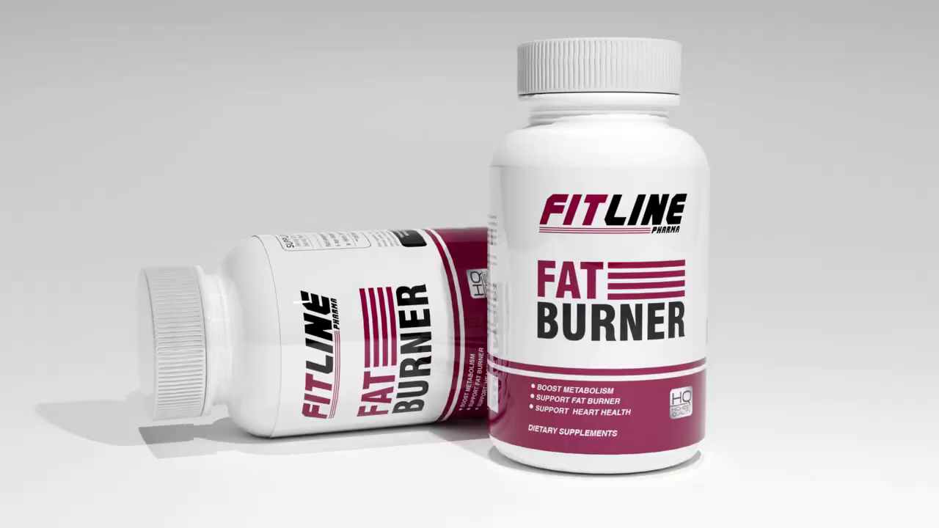